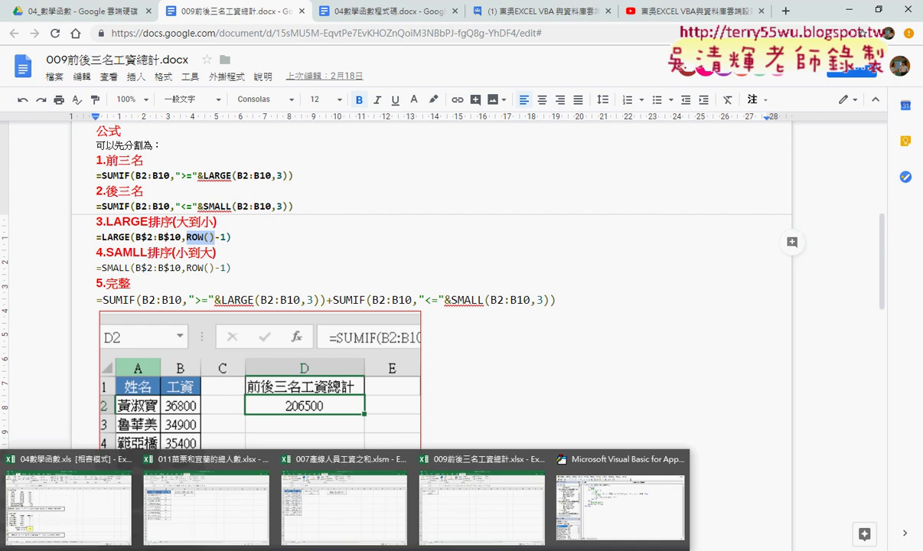
# - Switch from the browser to the 009前後三名工資總計.xlsx workbook in Excel
pyautogui.click(450, 486)
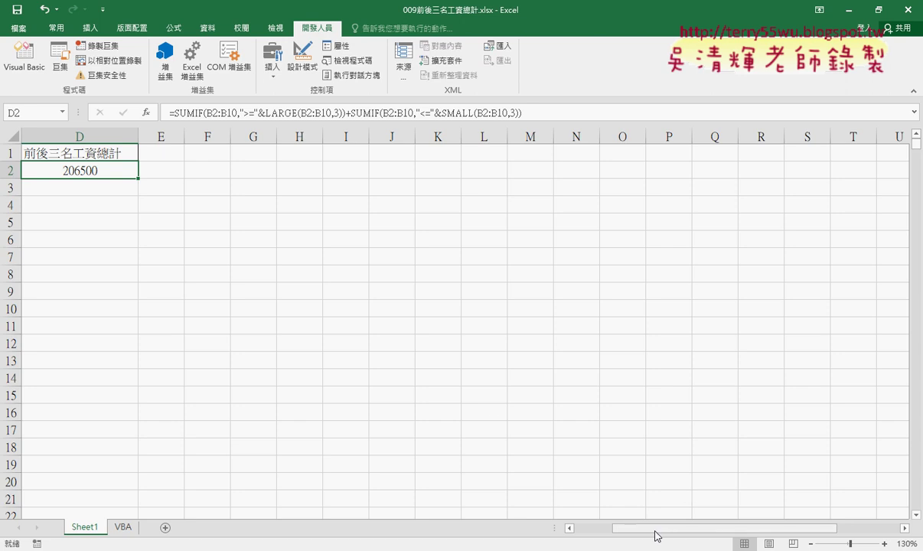
# - Scroll the sheet left and narrow column E
pyautogui.moveTo(652, 528); pyautogui.dragTo(580, 528)
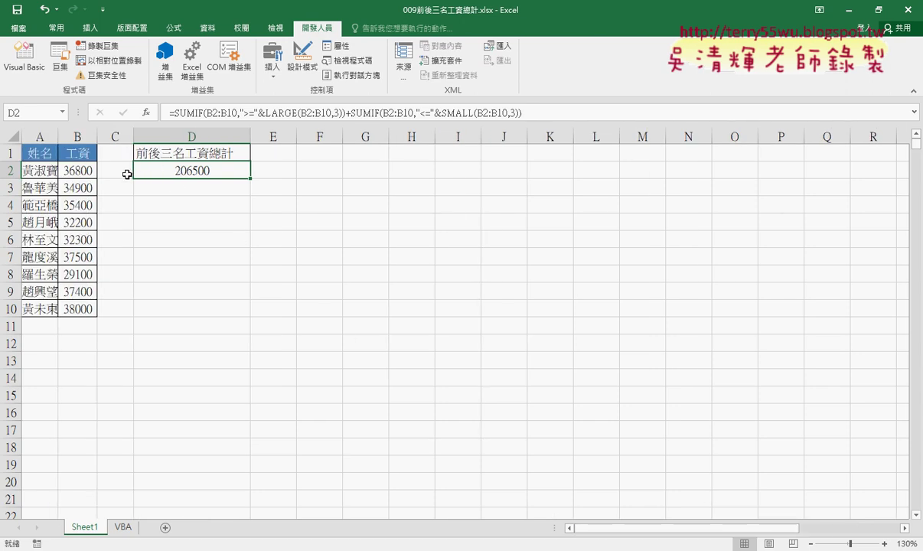
pyautogui.click(317, 153)
pyautogui.moveTo(297, 136); pyautogui.dragTo(273, 137)
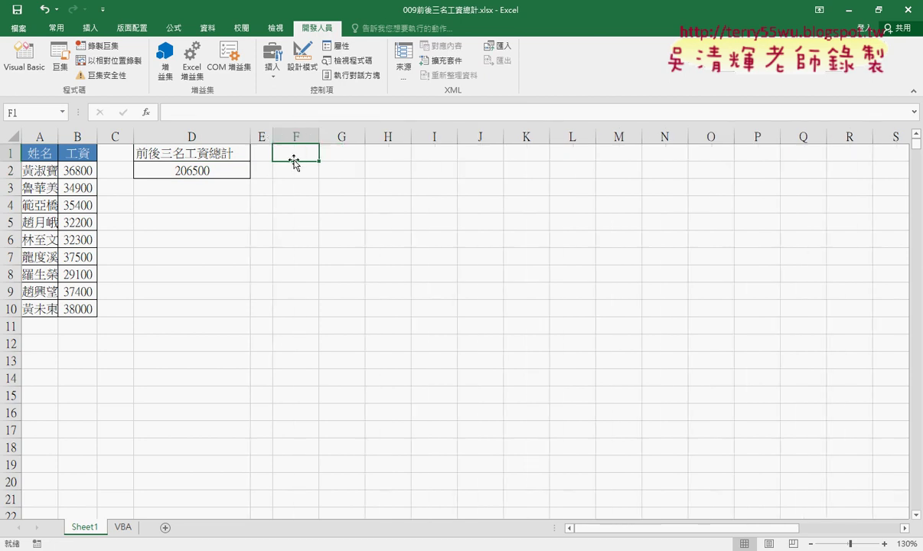
# - Preview LARGE(B2:B10, 1) in F1 giving 38000, then cancel without keeping the formula
pyautogui.click(146, 112)
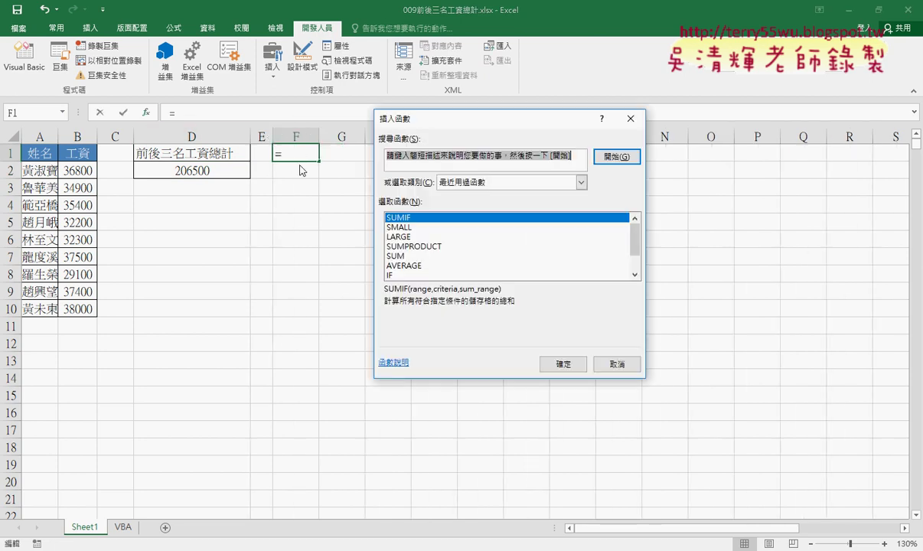
pyautogui.doubleClick(412, 236)
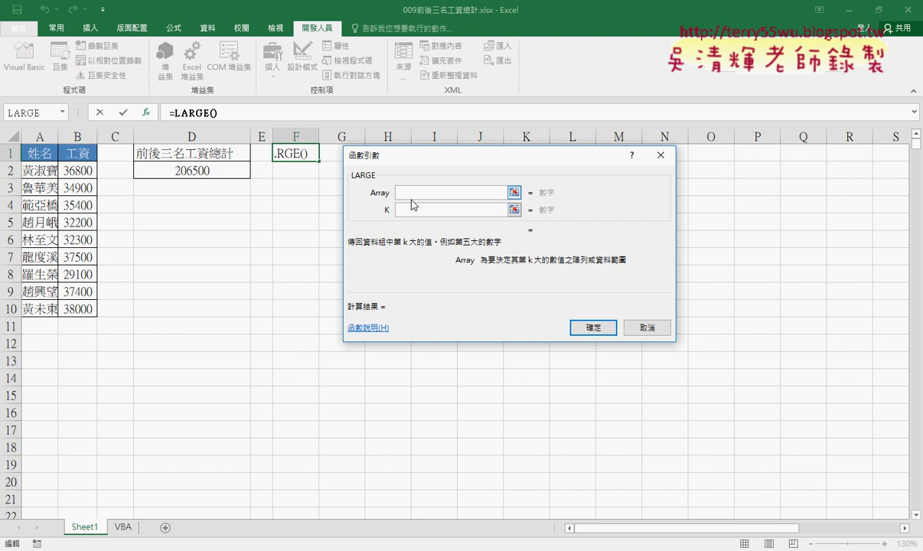
pyautogui.moveTo(76, 170); pyautogui.dragTo(84, 309)
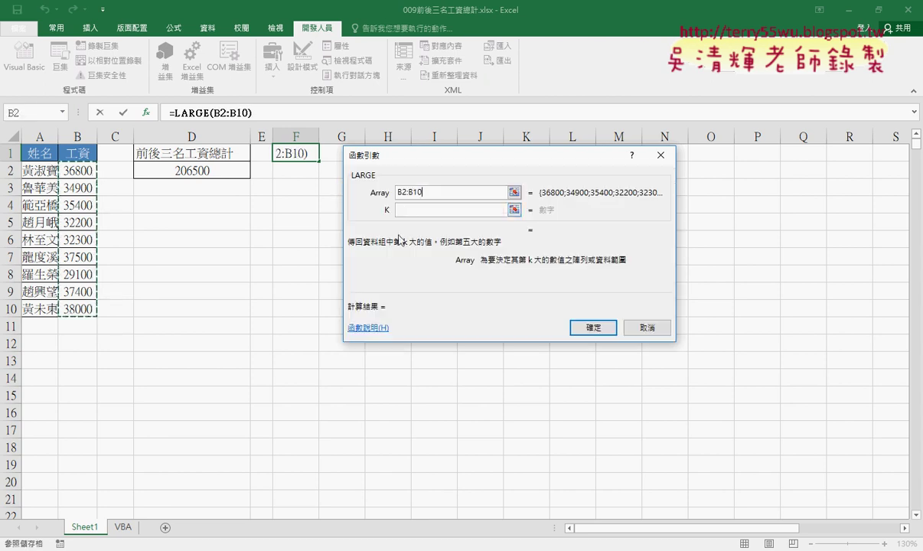
pyautogui.click(408, 211)
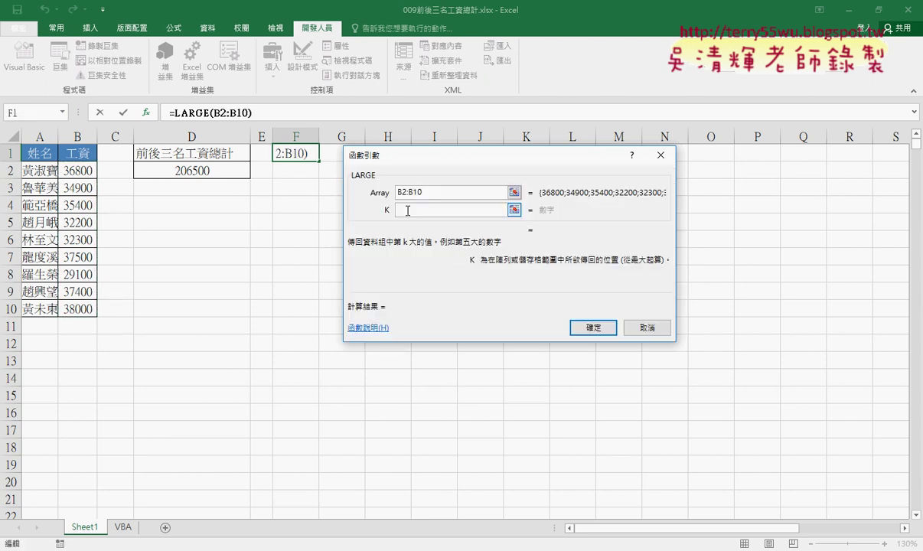
pyautogui.write('1')
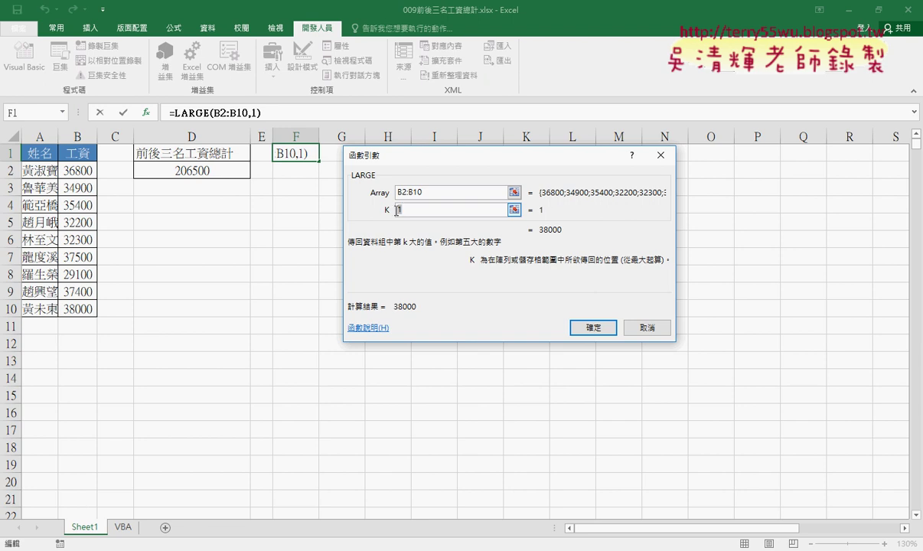
pyautogui.doubleClick(408, 211)
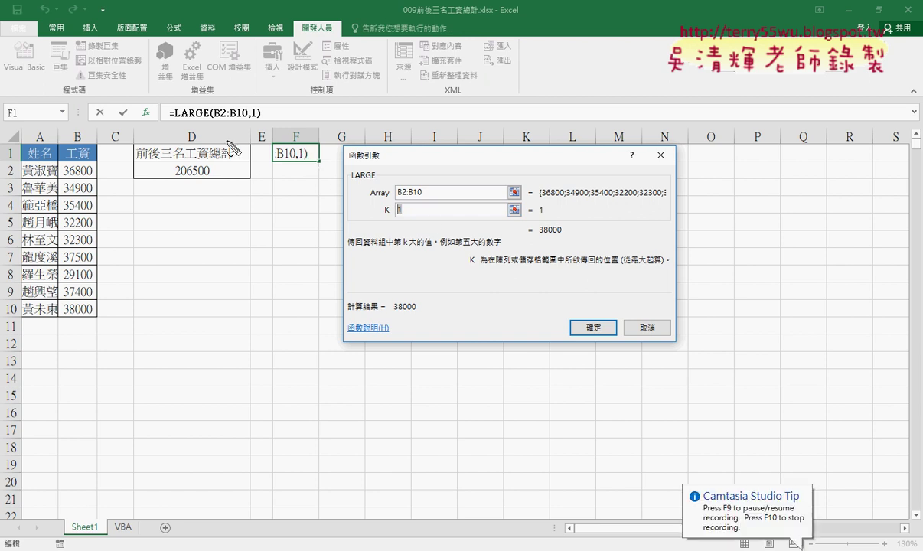
pyautogui.moveTo(8, 161); pyautogui.dragTo(18, 200)
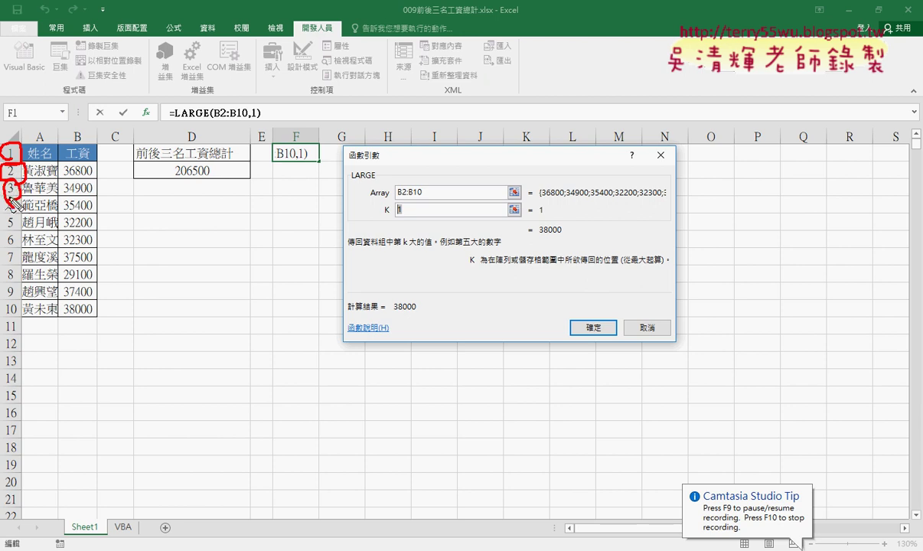
pyautogui.press('Escape')
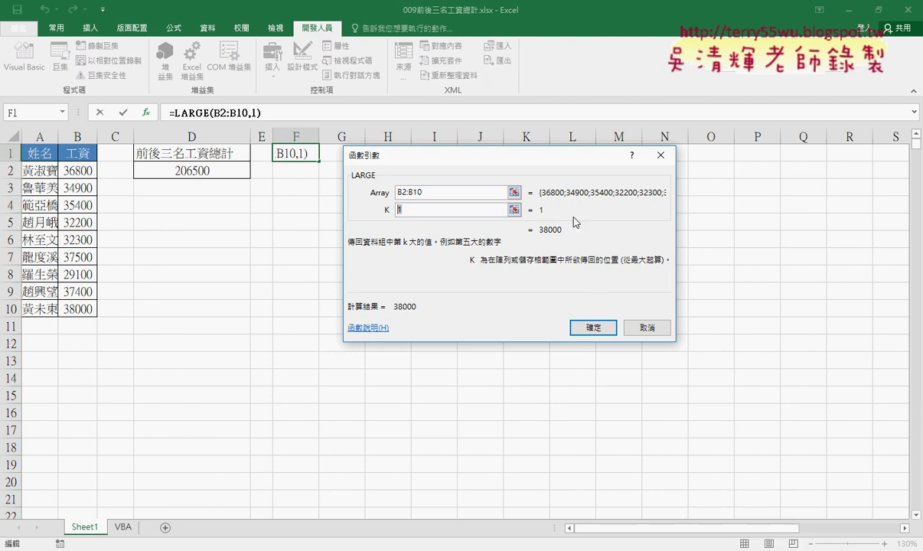
pyautogui.click(649, 327)
pyautogui.click(344, 153)
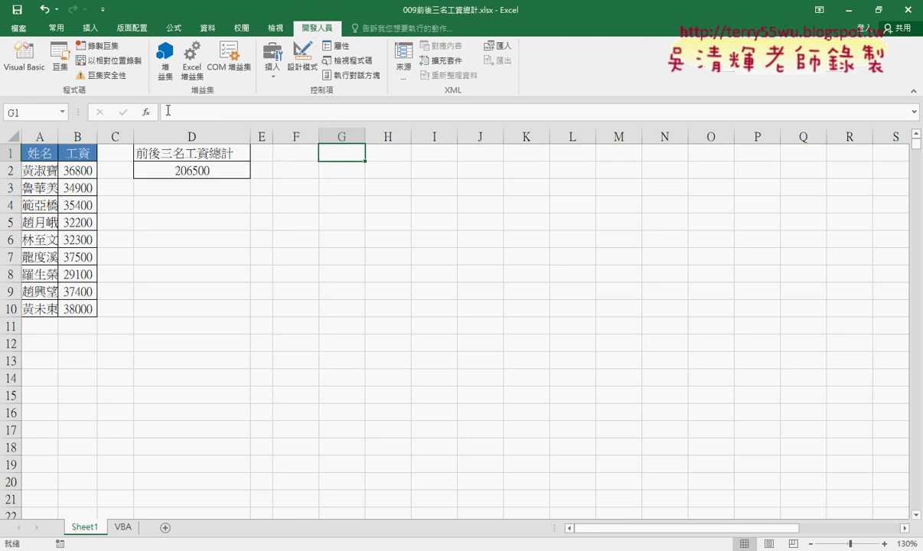
pyautogui.click(145, 111)
pyautogui.click(581, 182)
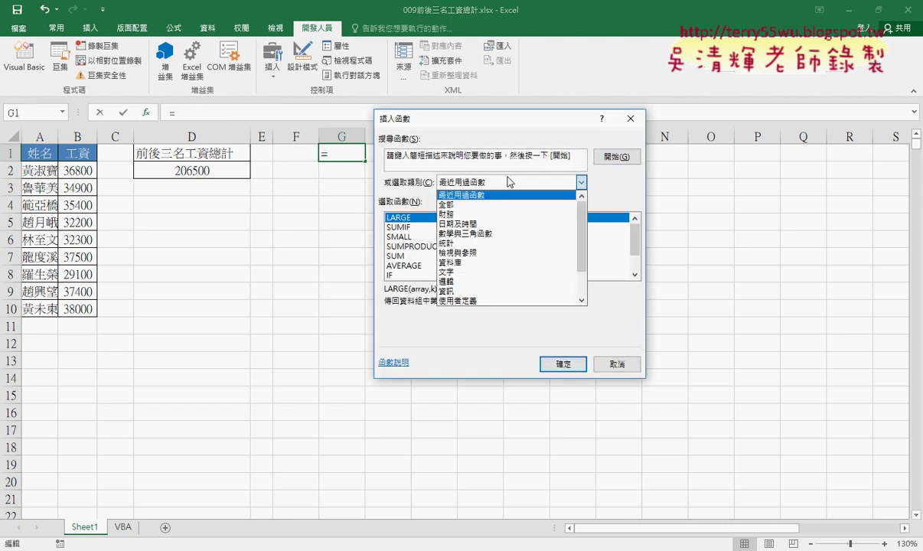
pyautogui.click(493, 252)
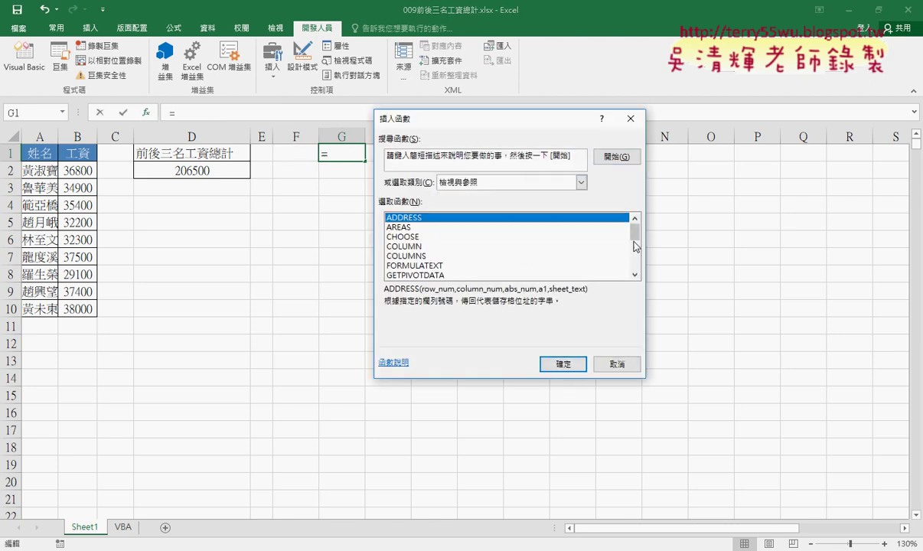
pyautogui.moveTo(634, 230); pyautogui.dragTo(636, 257)
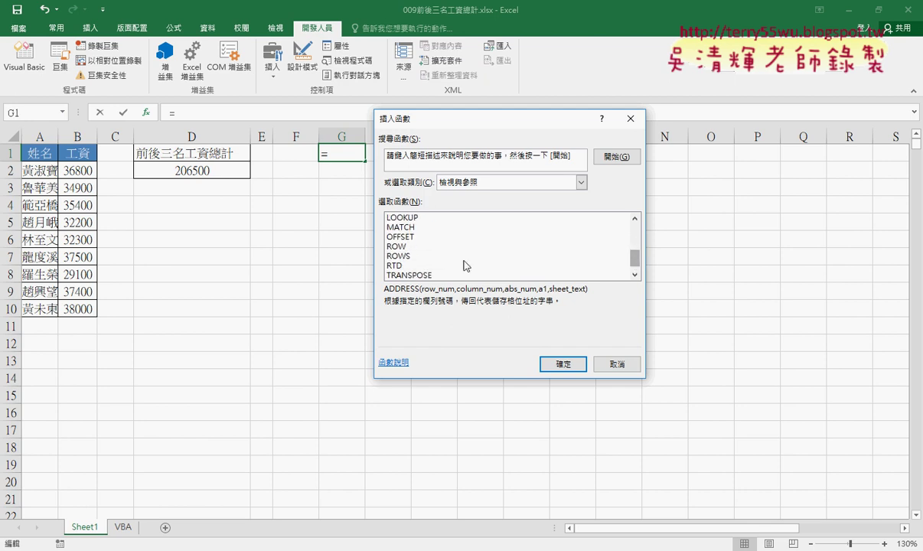
pyautogui.doubleClick(419, 255)
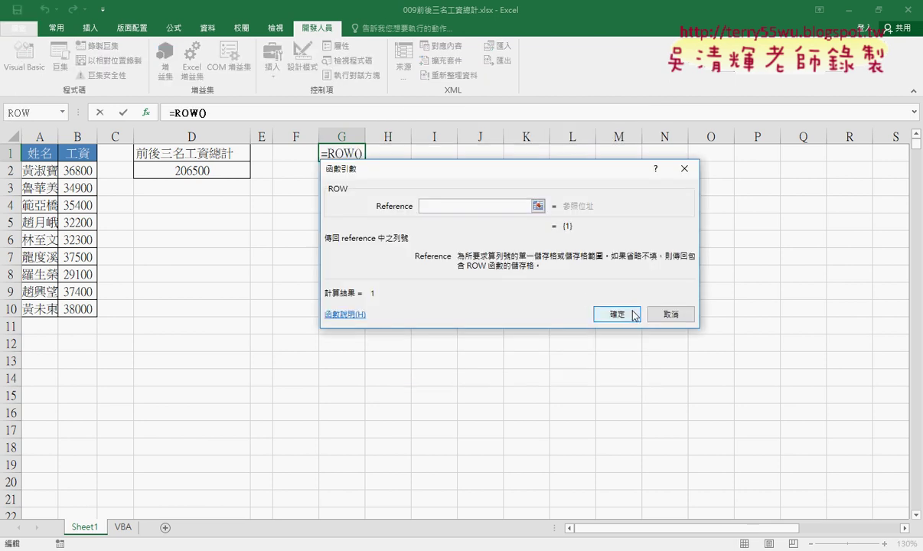
pyautogui.click(597, 300)
pyautogui.moveTo(365, 161); pyautogui.dragTo(360, 314)
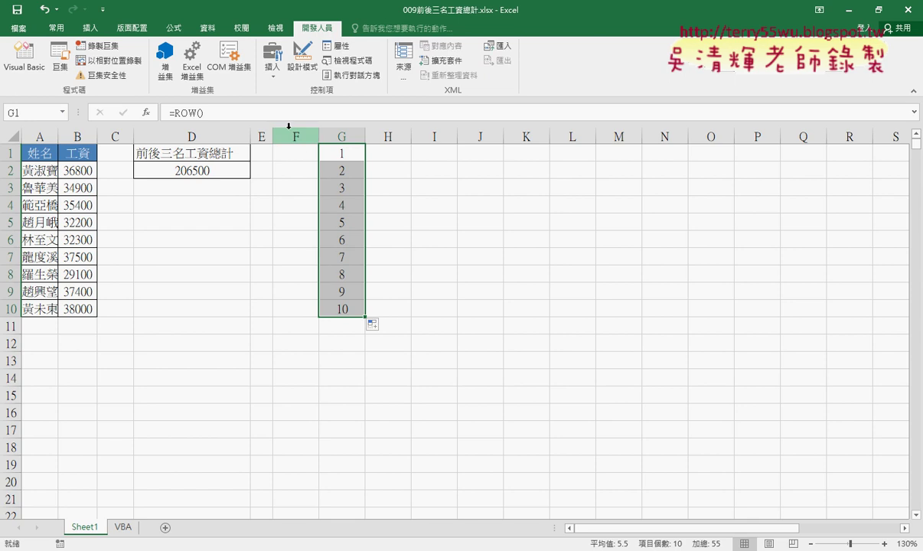
pyautogui.click(283, 153)
pyautogui.moveTo(329, 153); pyautogui.dragTo(362, 309)
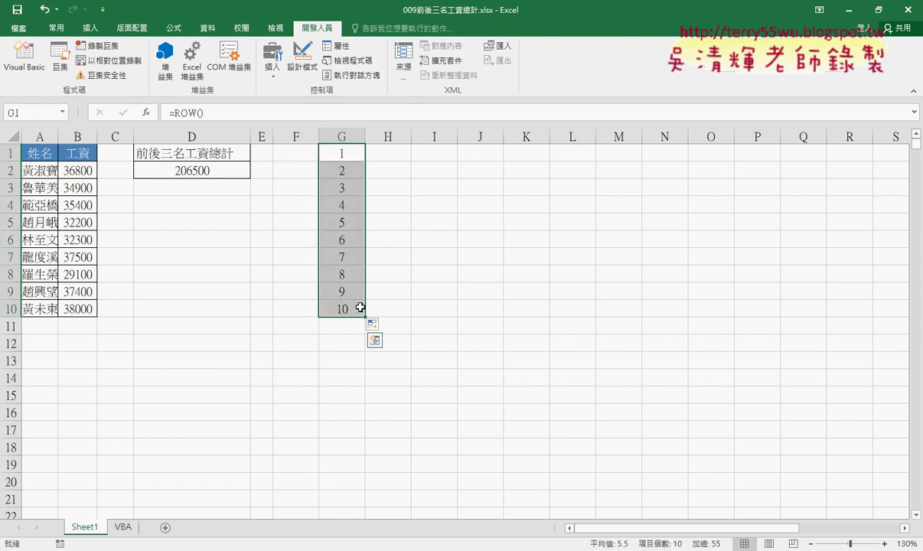
pyautogui.press('Delete')
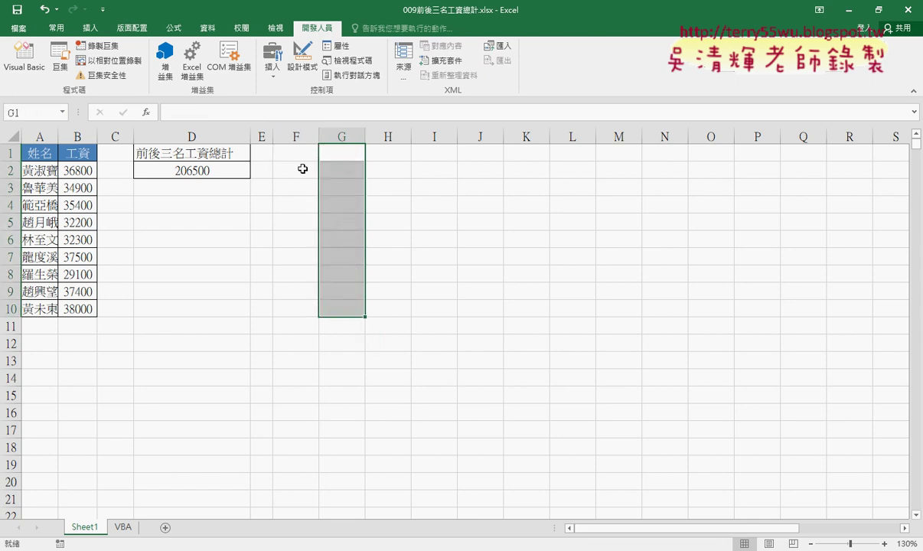
# - Enter =LARGE(B2:B10,ROW()) in F1 and fill it down to F9, giving 38000 to 29100 then #NUM!
pyautogui.click(303, 152)
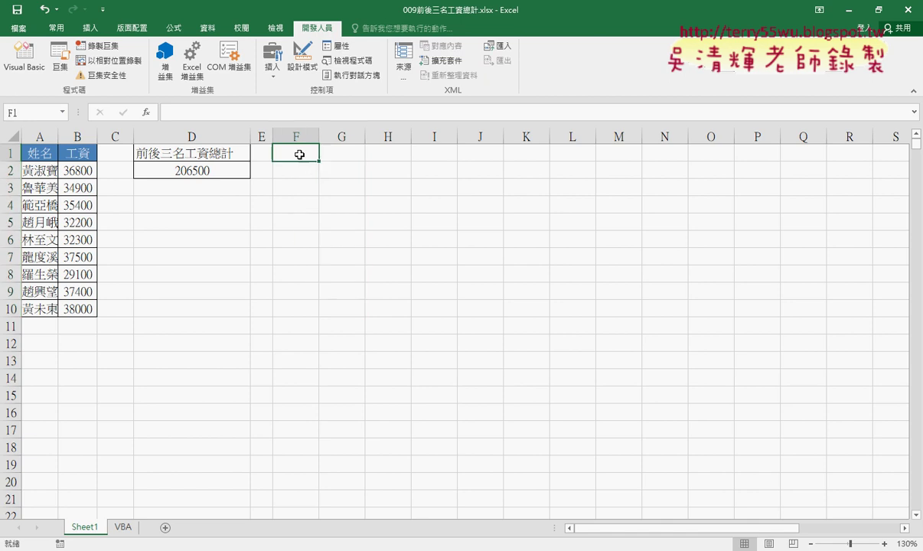
pyautogui.click(146, 113)
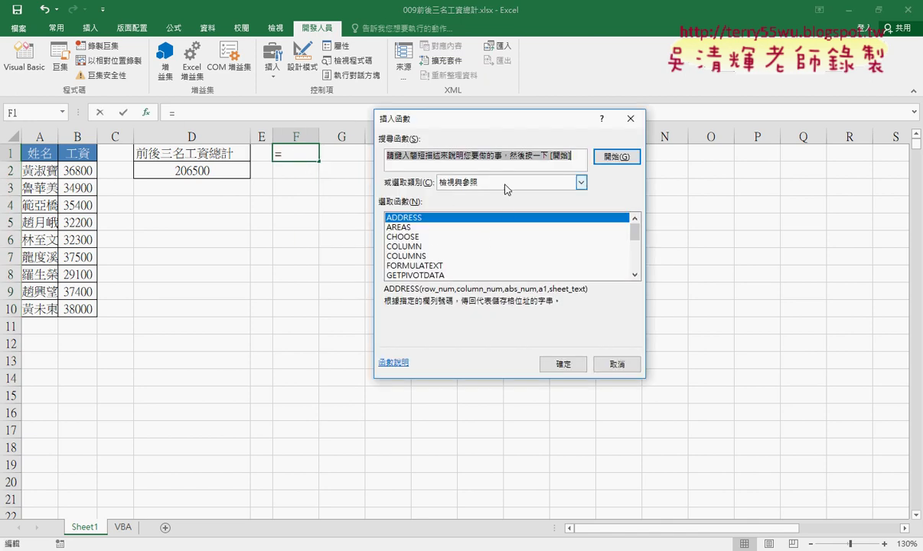
pyautogui.click(501, 184)
pyautogui.click(501, 203)
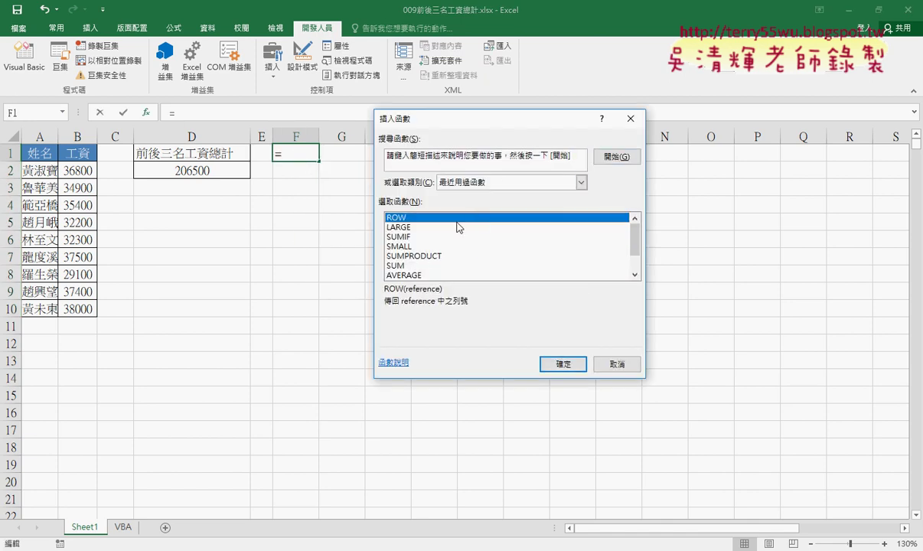
pyautogui.click(404, 230)
pyautogui.doubleClick(405, 228)
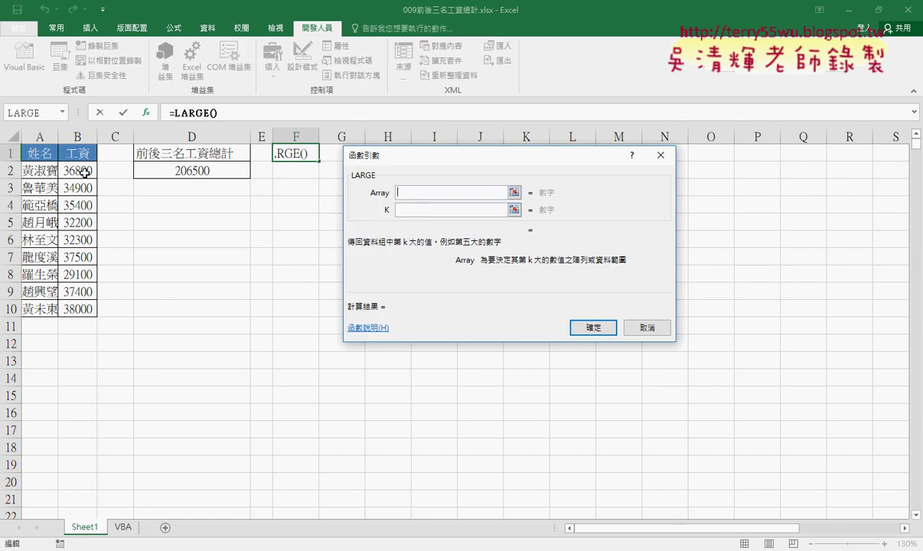
pyautogui.moveTo(80, 163); pyautogui.dragTo(77, 308)
pyautogui.click(412, 209)
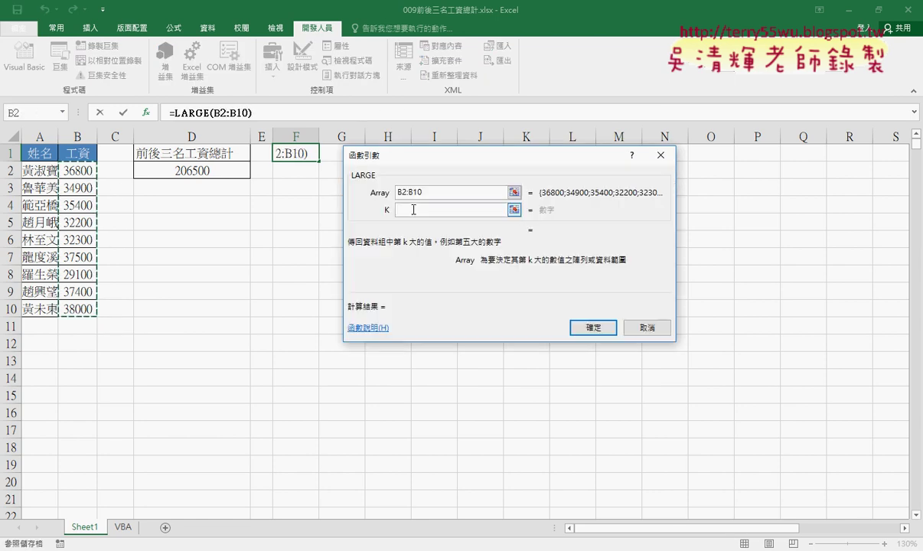
pyautogui.write('r')
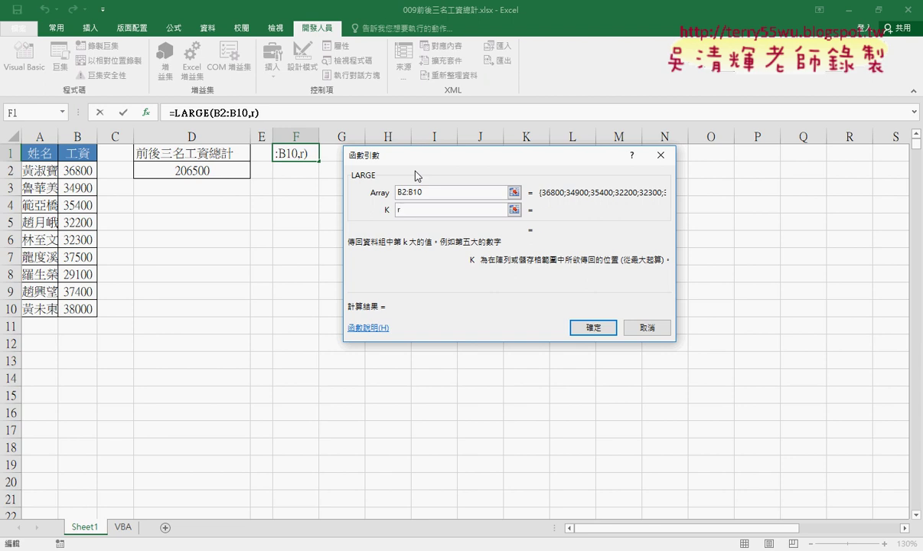
pyautogui.write('ow()')
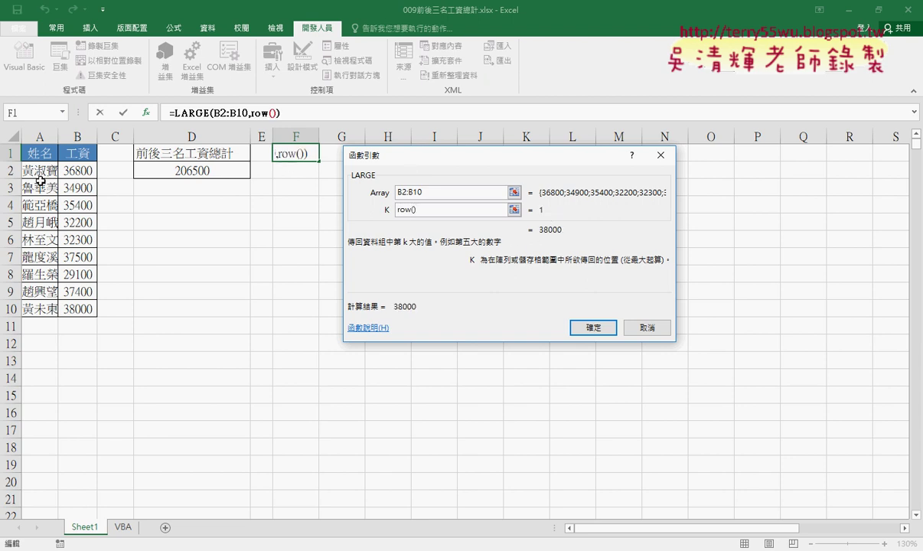
pyautogui.click(591, 328)
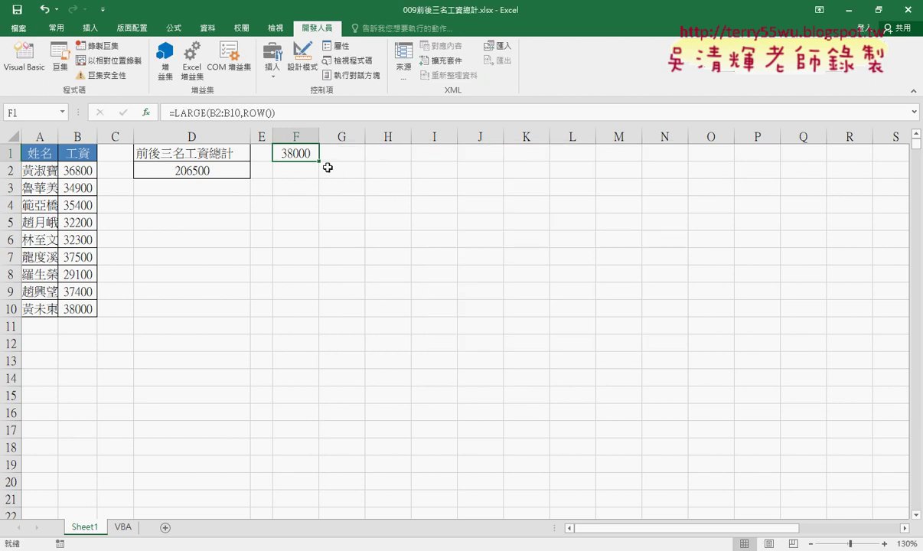
pyautogui.moveTo(320, 163); pyautogui.dragTo(306, 297)
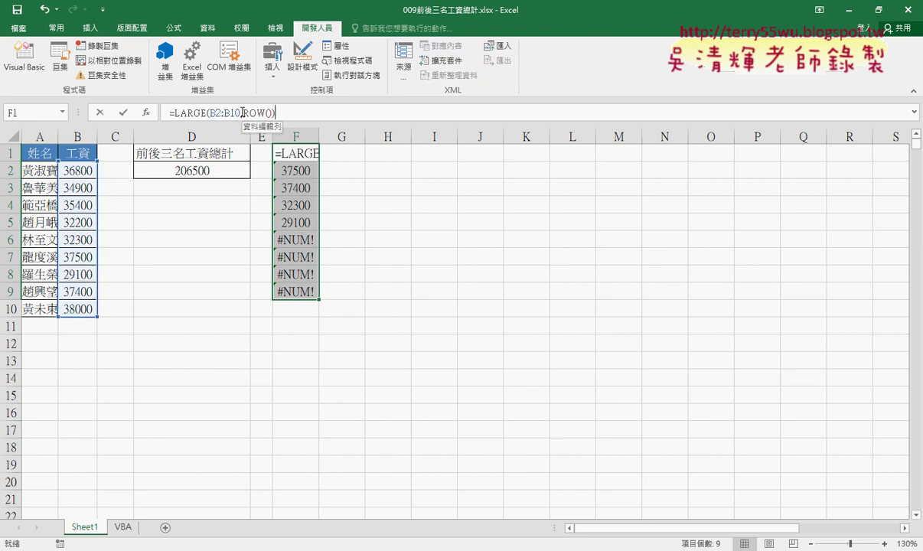
# - Change F1's range to B$2:B$10 and re-enter the LARGE formula across F1:F9 with Ctrl+Enter
pyautogui.moveTo(239, 113); pyautogui.dragTo(209, 113)
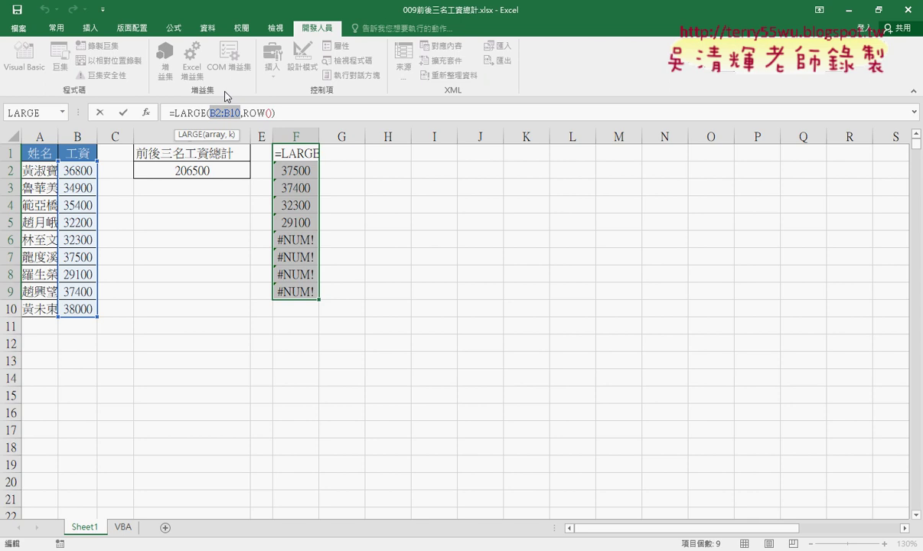
pyautogui.press('F4')
pyautogui.press('F4')
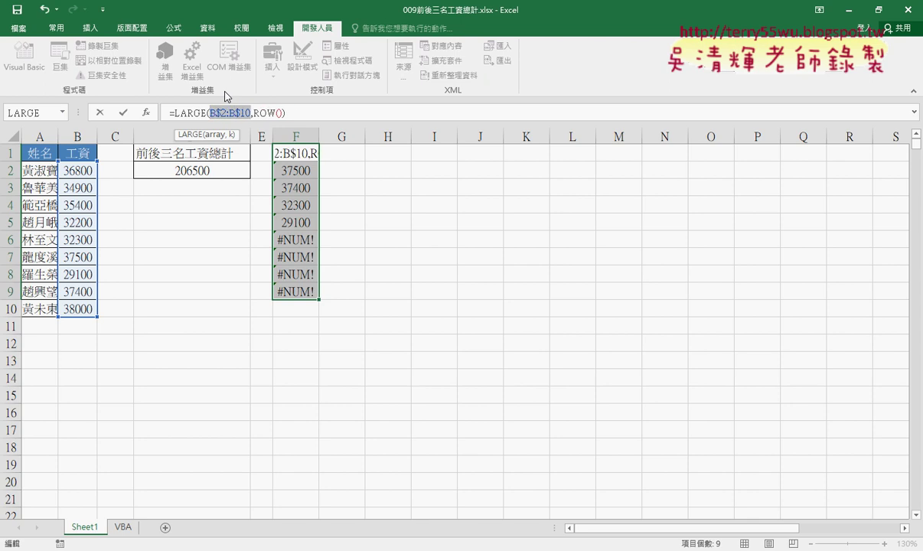
pyautogui.click(123, 113)
pyautogui.click(283, 155)
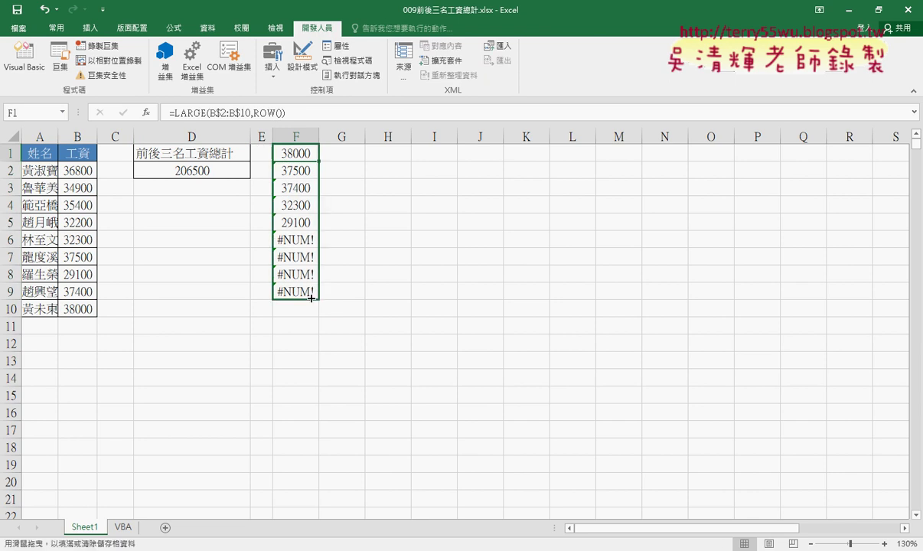
pyautogui.moveTo(313, 158); pyautogui.dragTo(309, 296)
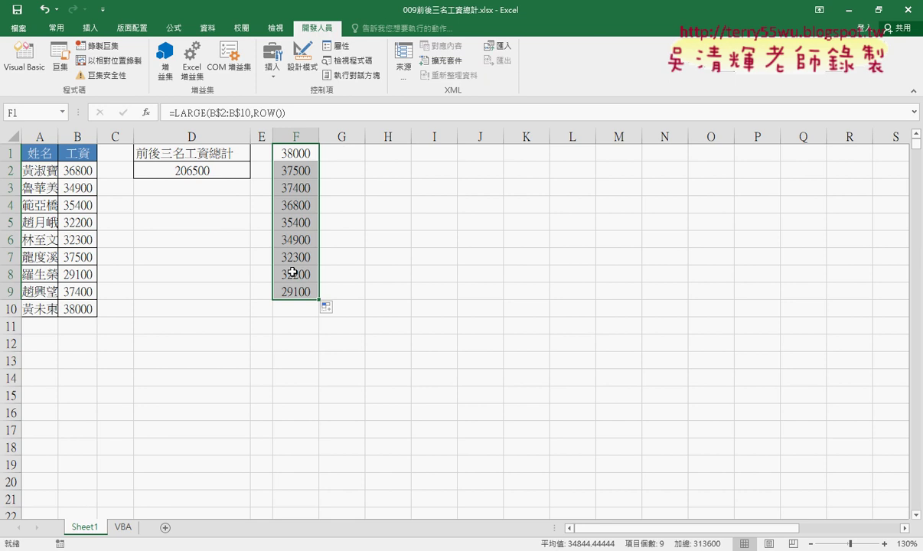
pyautogui.click(182, 112)
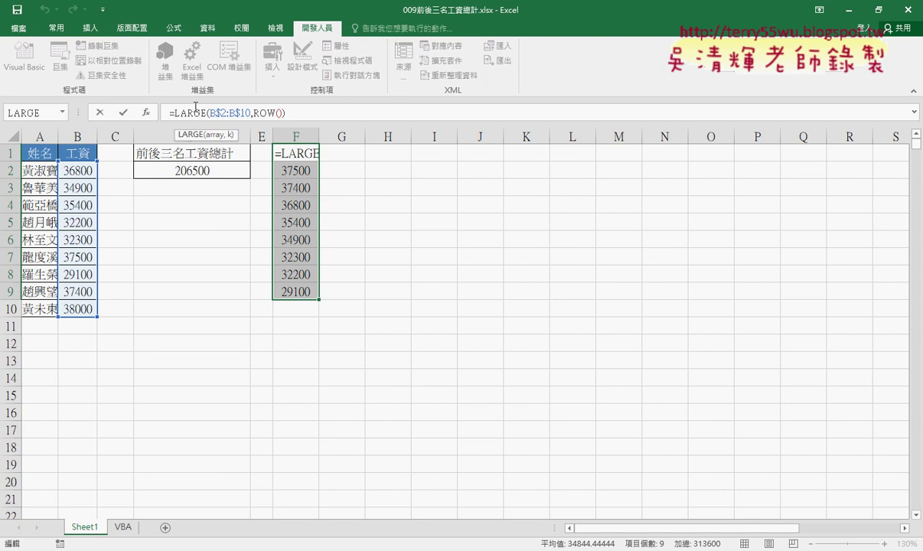
pyautogui.press('Right')
pyautogui.hotkey('ctrl', 'Return')
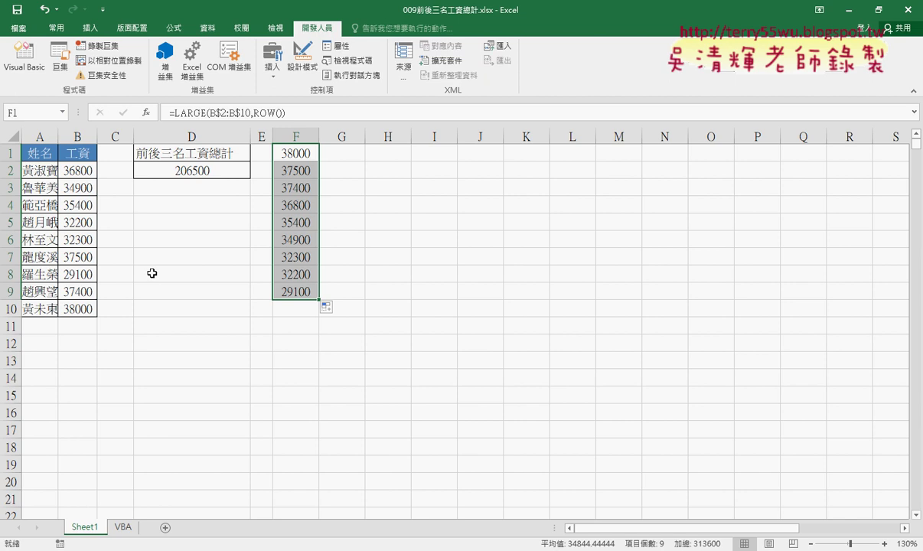
# - Switch to the VBA sheet and open the Visual Basic editor beside it
pyautogui.click(122, 527)
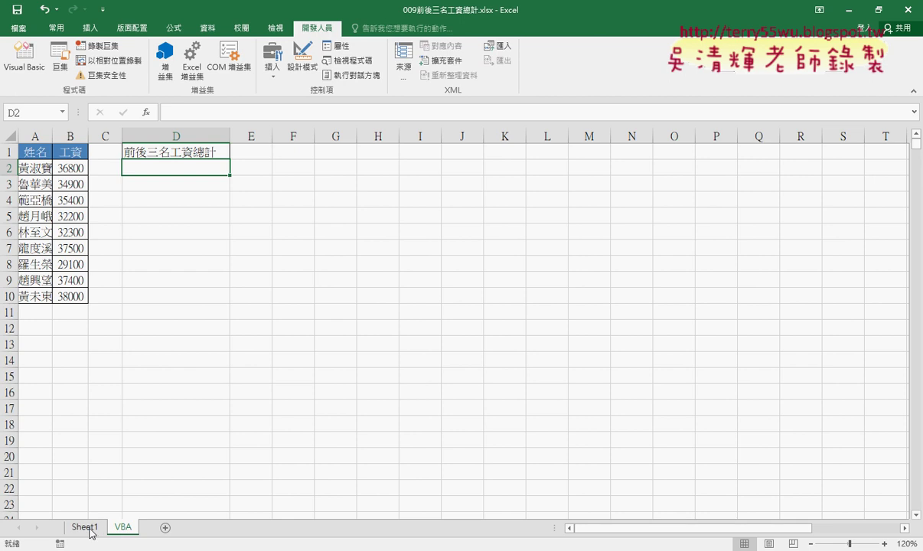
pyautogui.click(20, 51)
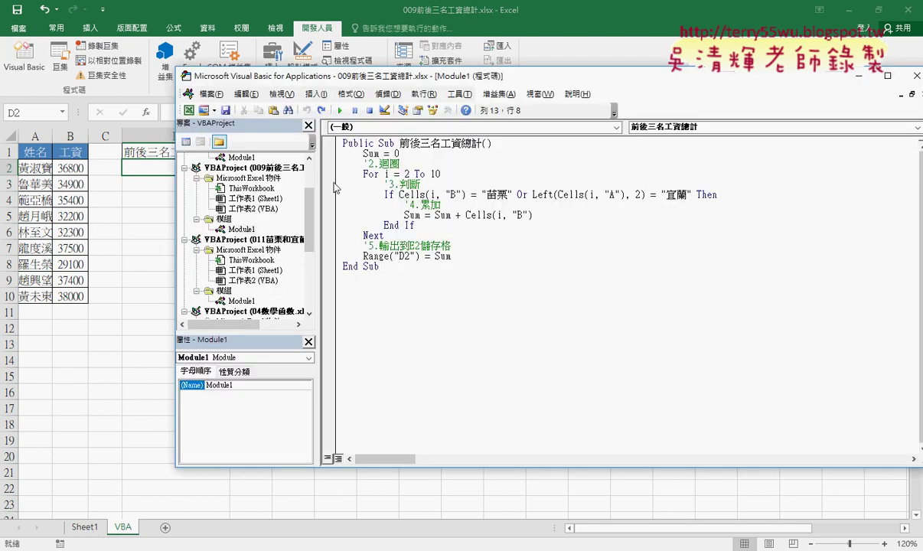
pyautogui.moveTo(381, 76); pyautogui.dragTo(440, 78)
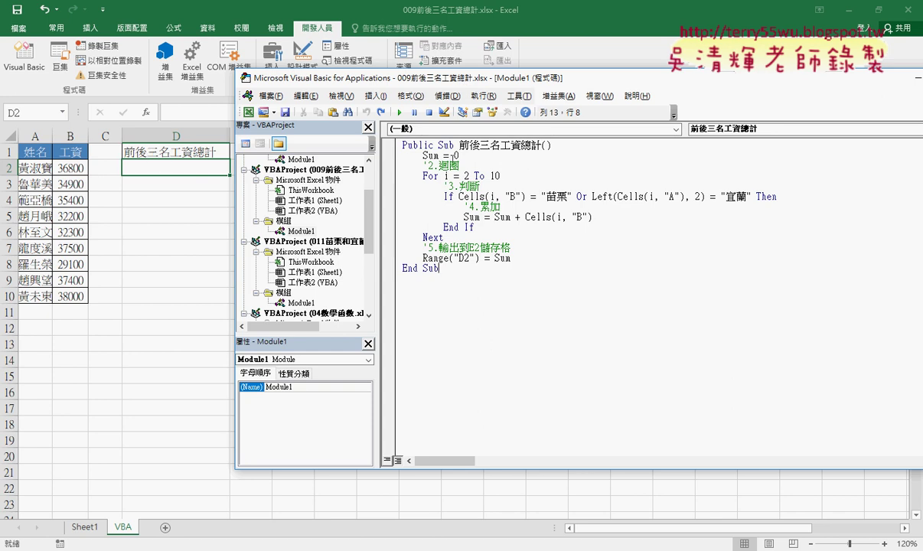
# - Highlight parts of the 前後三名工資總計 macro: the rows 2–10 loop, D2 output and 苗栗 condition
pyautogui.moveTo(459, 145); pyautogui.dragTo(543, 145)
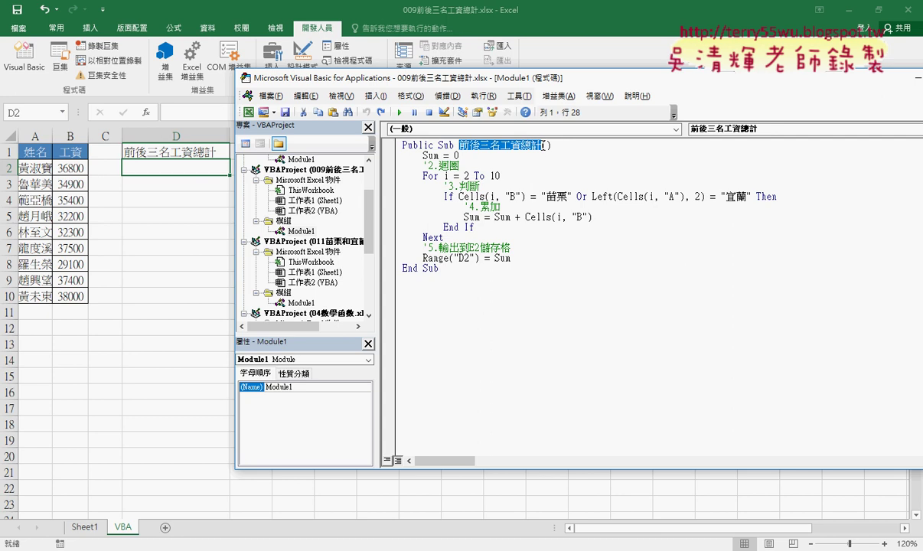
pyautogui.click(538, 196)
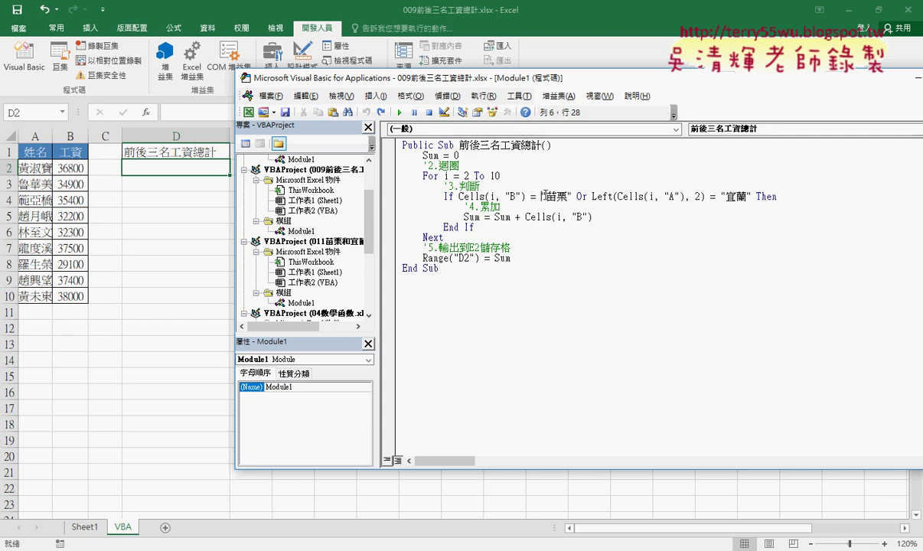
pyautogui.moveTo(510, 259); pyautogui.dragTo(393, 155)
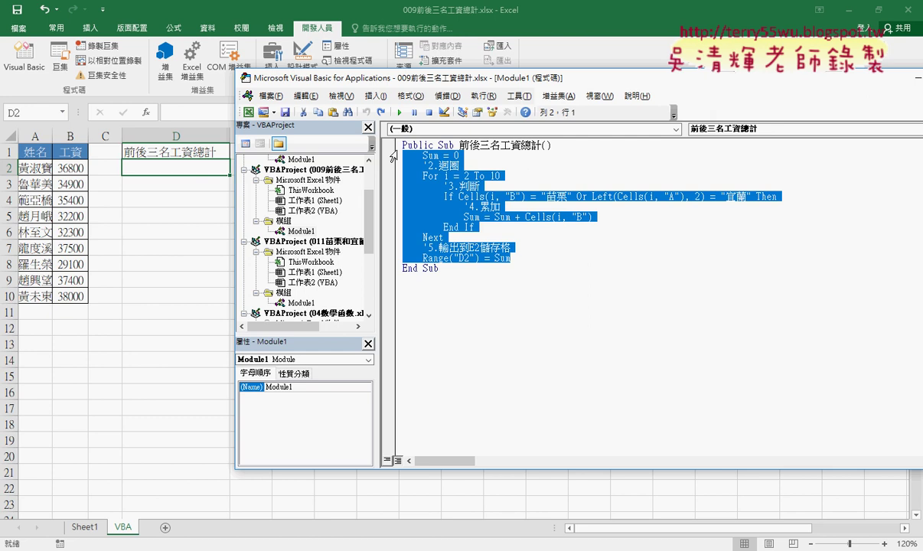
pyautogui.click(671, 219)
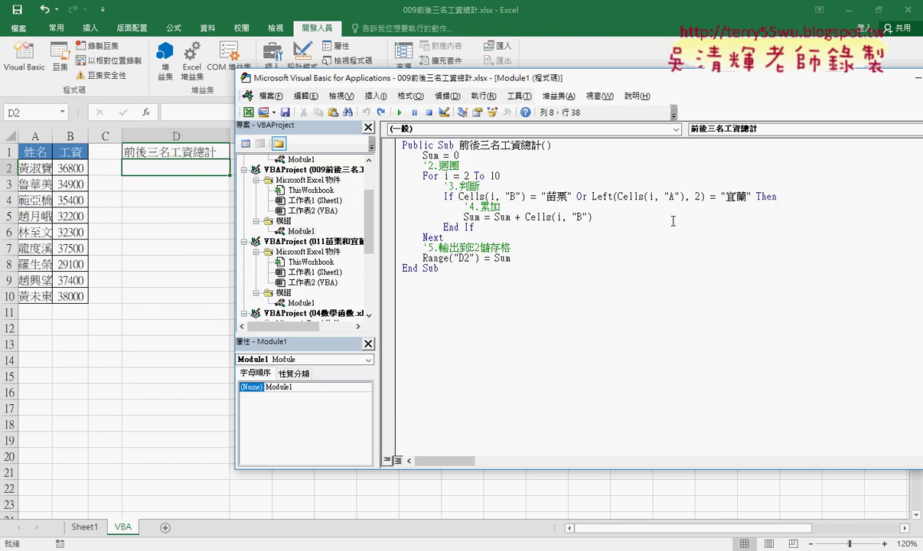
pyautogui.moveTo(501, 176); pyautogui.dragTo(401, 176)
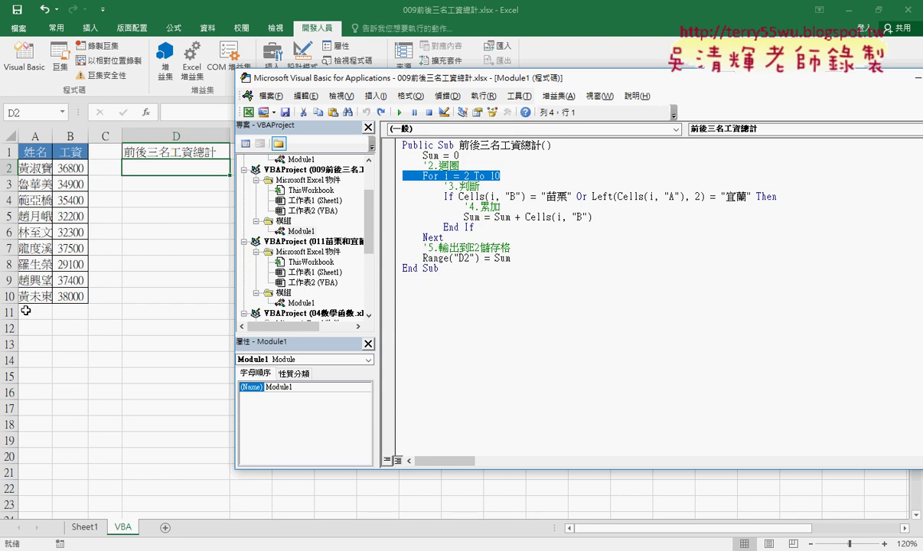
pyautogui.moveTo(444, 237); pyautogui.dragTo(401, 237)
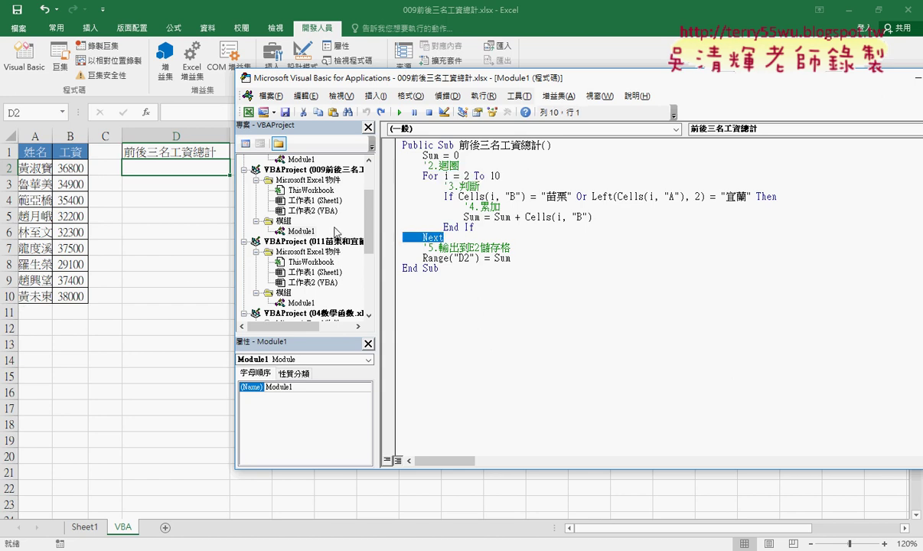
pyautogui.moveTo(511, 258); pyautogui.dragTo(402, 258)
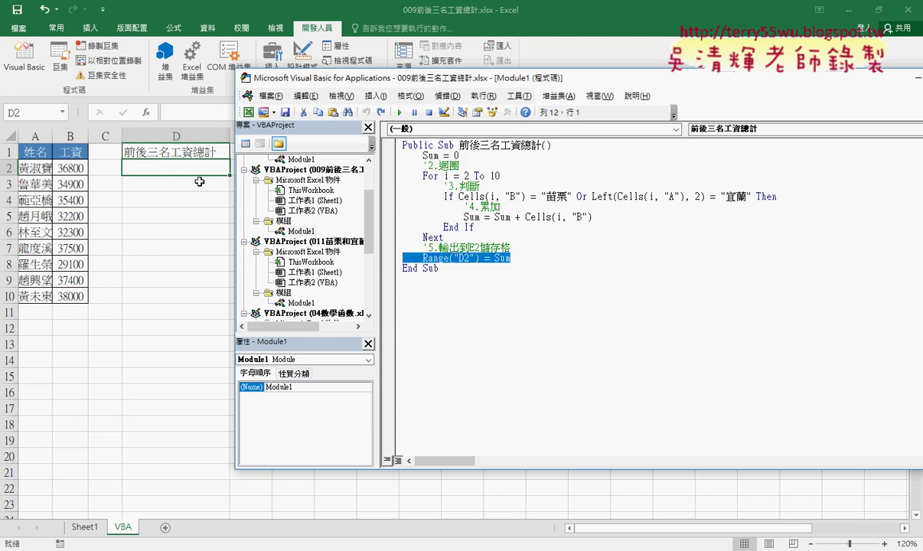
pyautogui.click(493, 197)
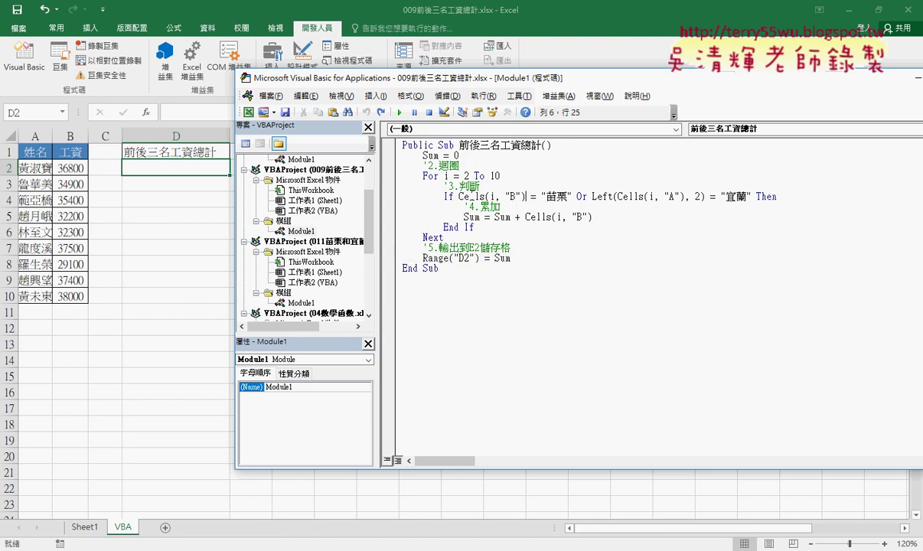
pyautogui.moveTo(459, 197); pyautogui.dragTo(571, 197)
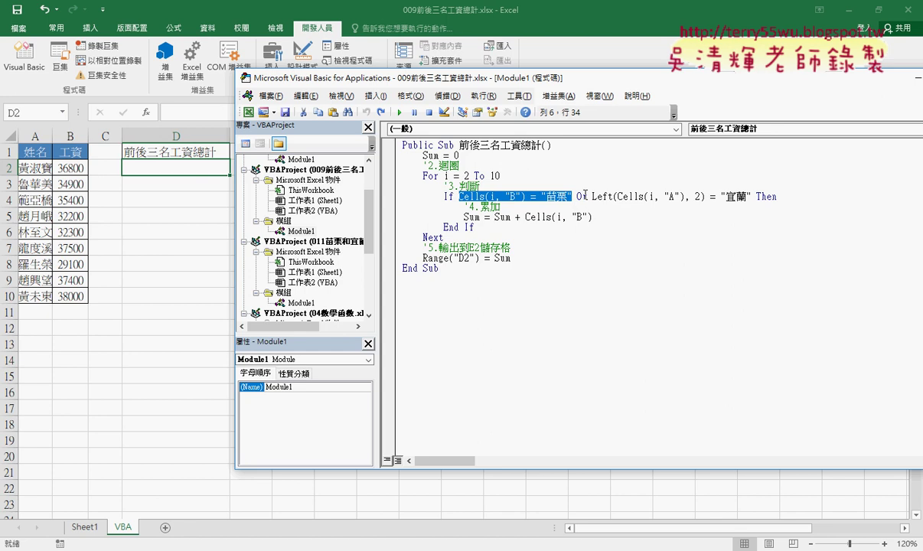
# - Replace the If line's = "苗栗" test with a >= comparison on Cells(i, "B")
pyautogui.click(628, 197)
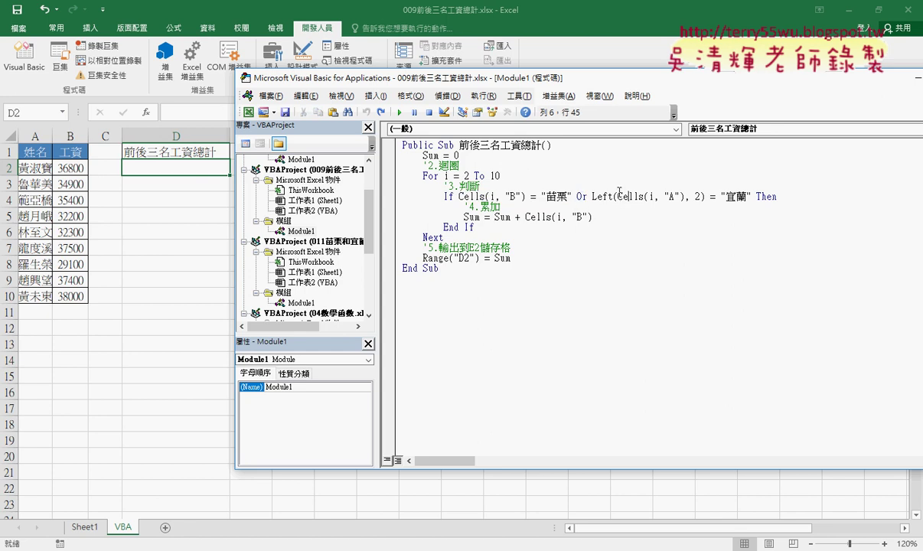
pyautogui.moveTo(459, 196); pyautogui.dragTo(571, 196)
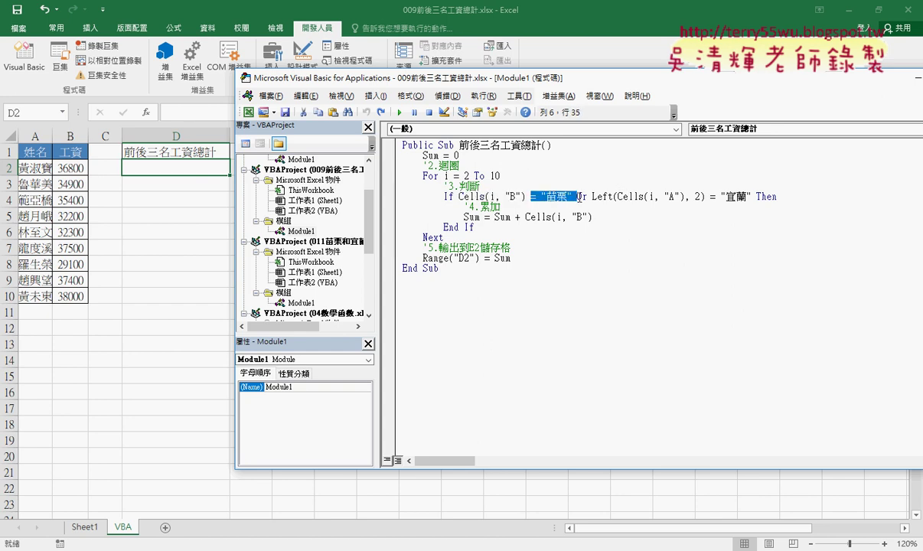
pyautogui.write('>')
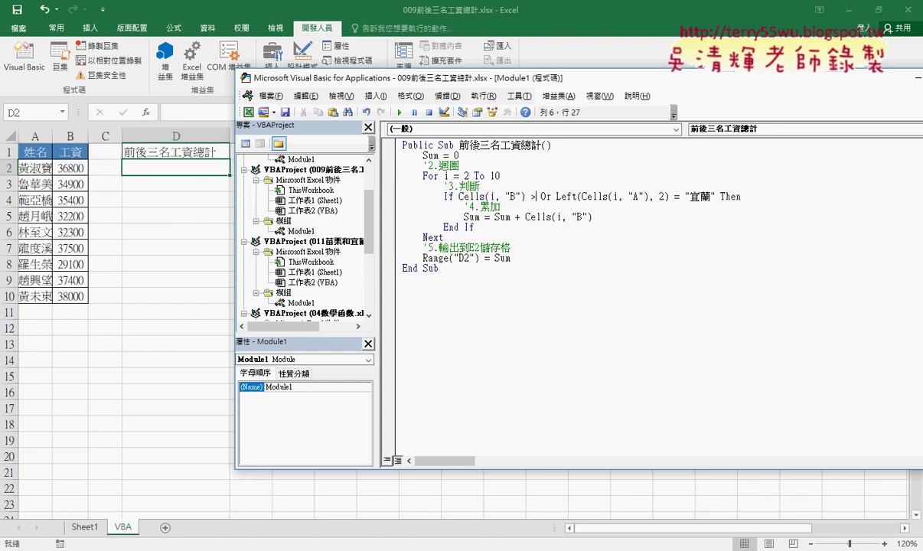
pyautogui.write('=')
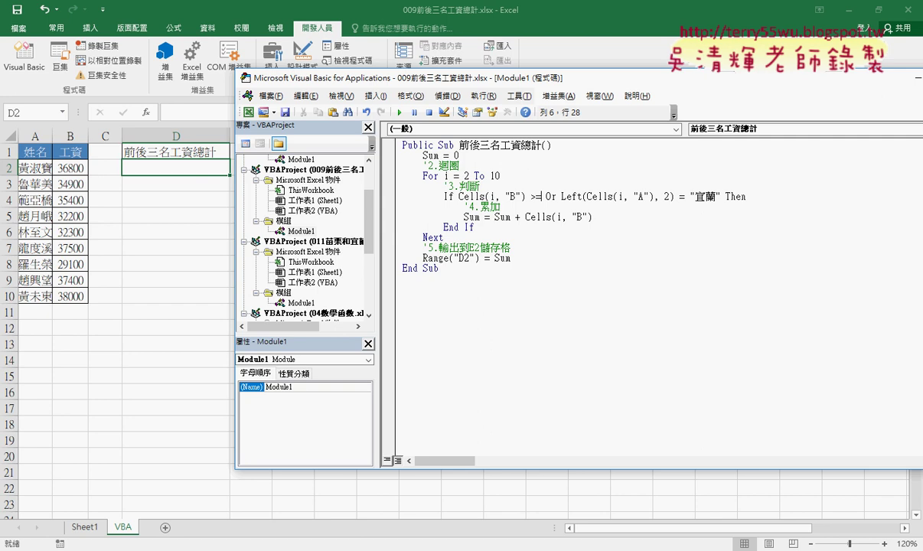
# - Extend the comparison to >=application. and move the editor window down-left
pyautogui.write('a')
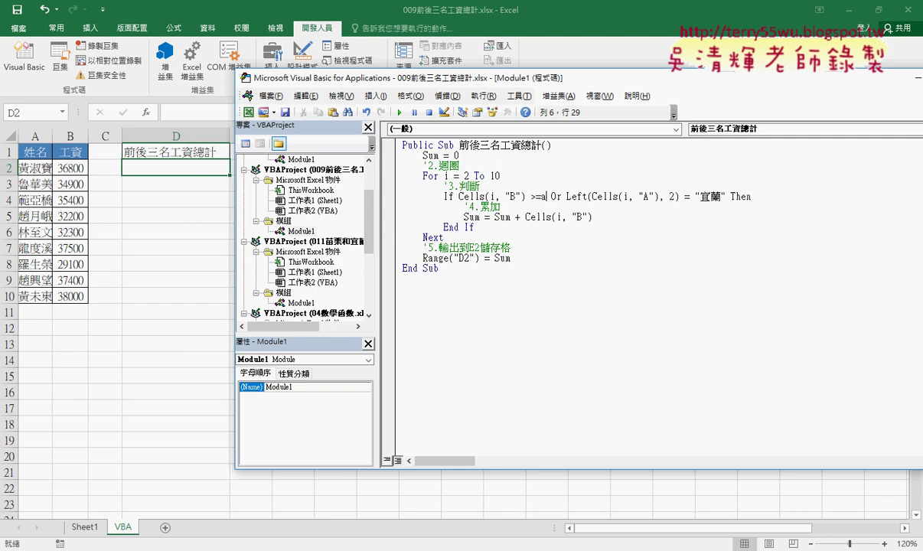
pyautogui.write('ppli')
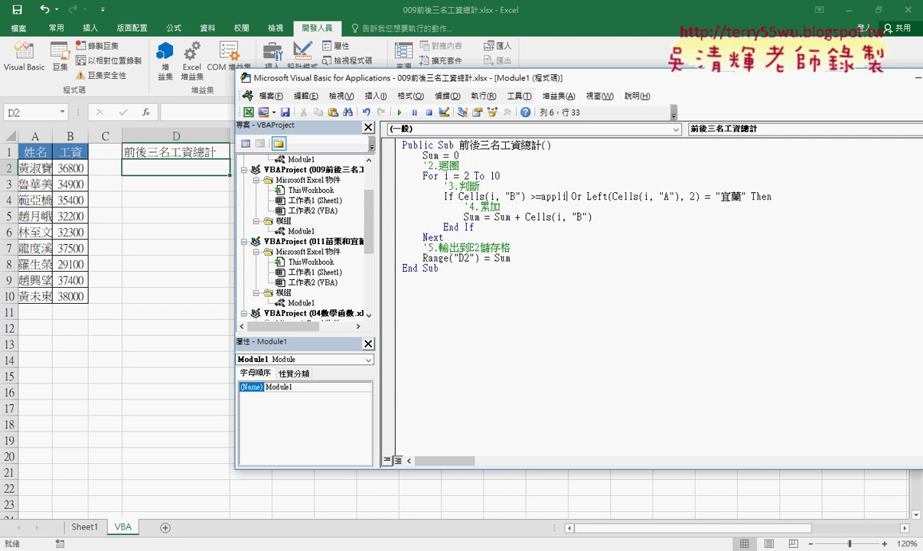
pyautogui.write('catio')
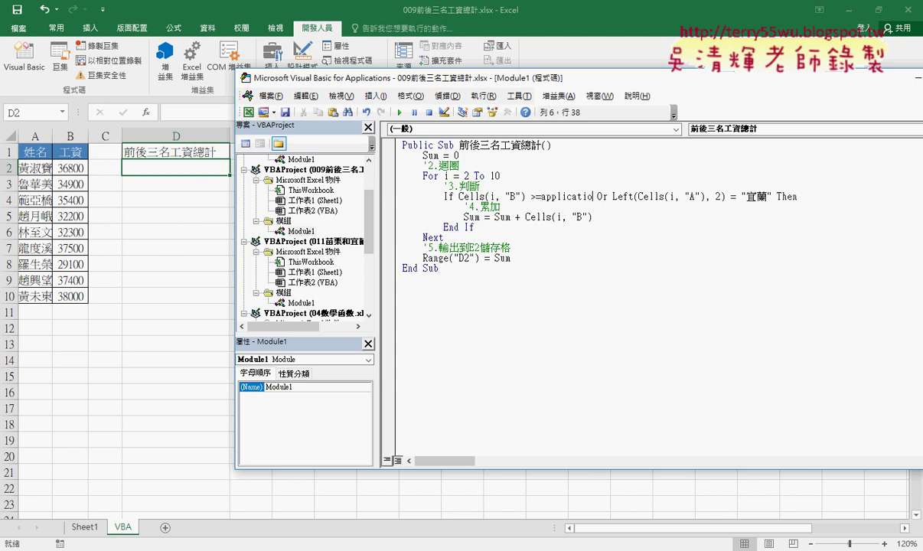
pyautogui.write('n')
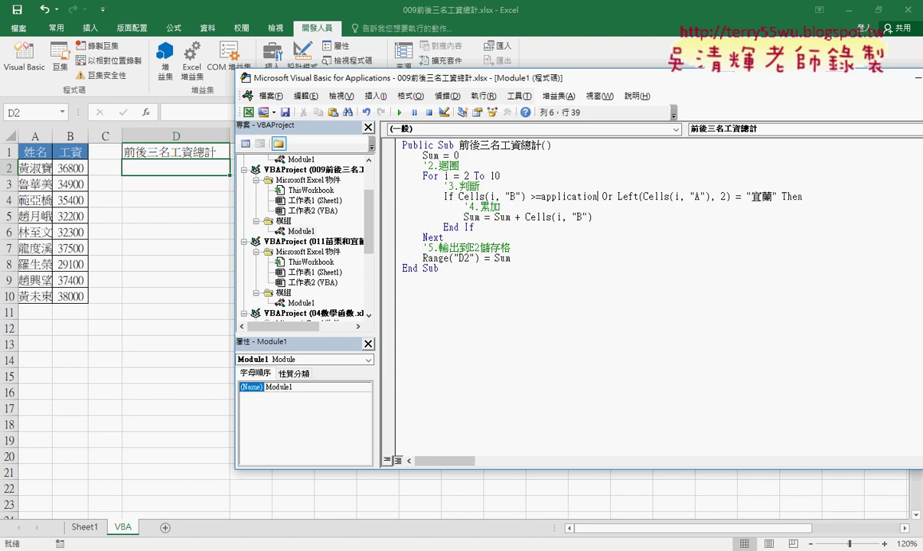
pyautogui.moveTo(598, 197); pyautogui.dragTo(542, 197)
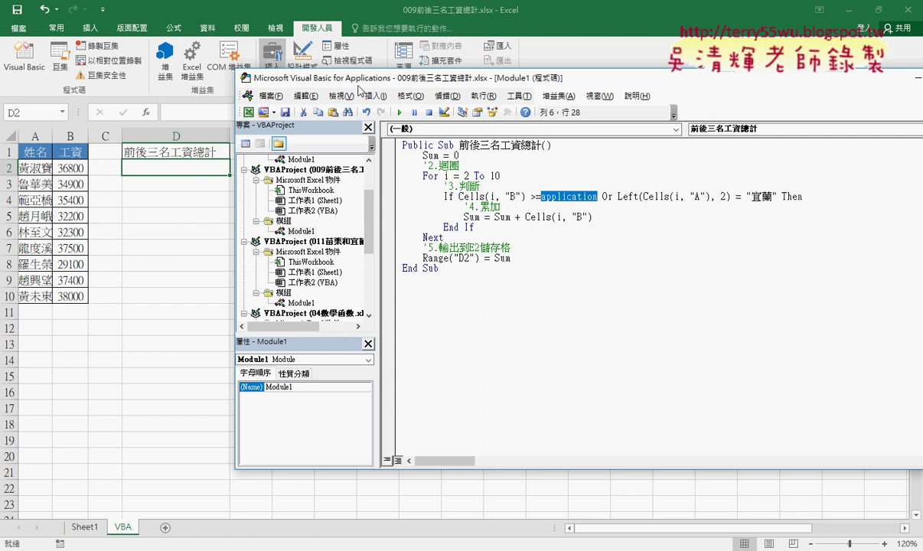
pyautogui.press('Right')
pyautogui.moveTo(337, 84); pyautogui.dragTo(221, 164)
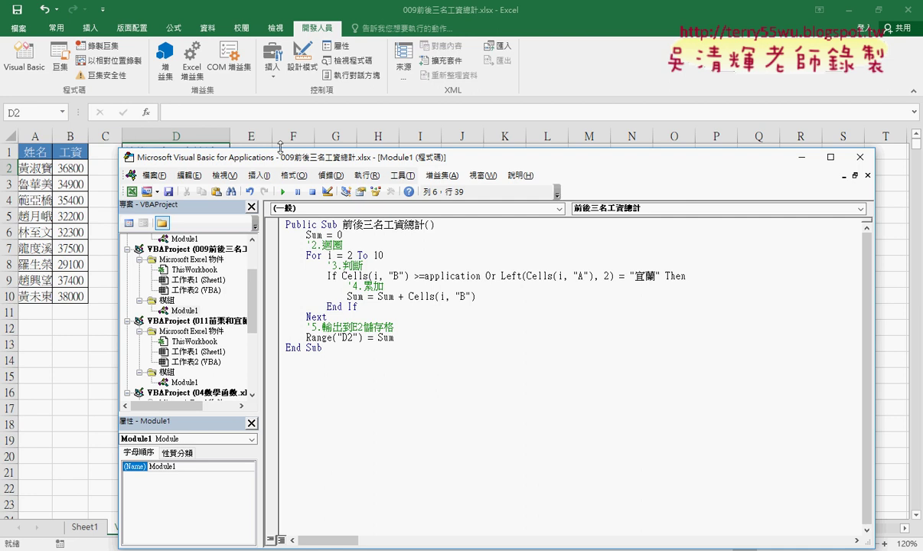
pyautogui.write('.')
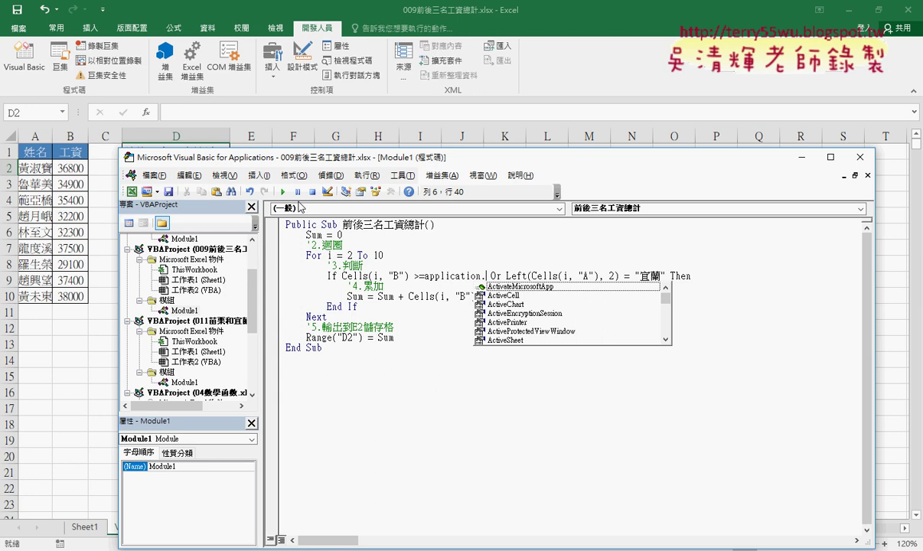
# - Complete the comparison to application.WorksheetFunction.Large using IntelliSense
pyautogui.write('w')
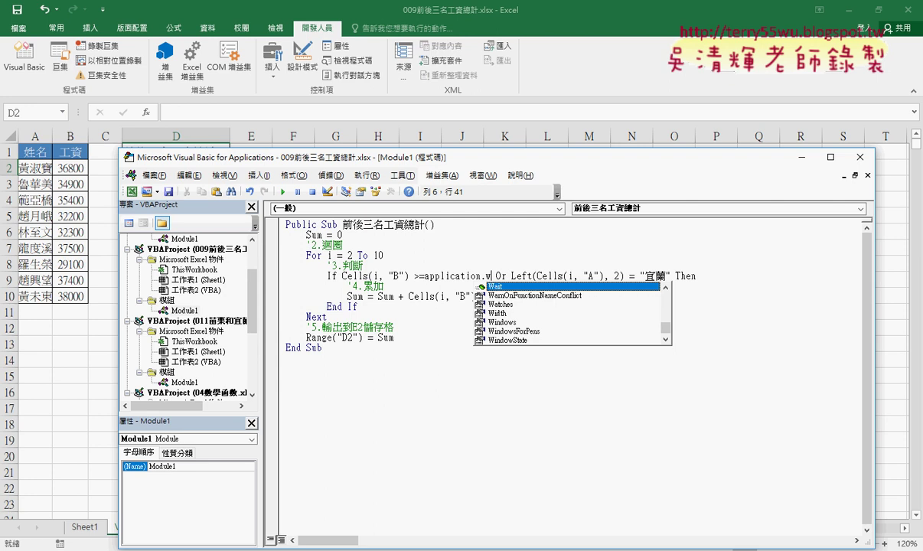
pyautogui.write('o')
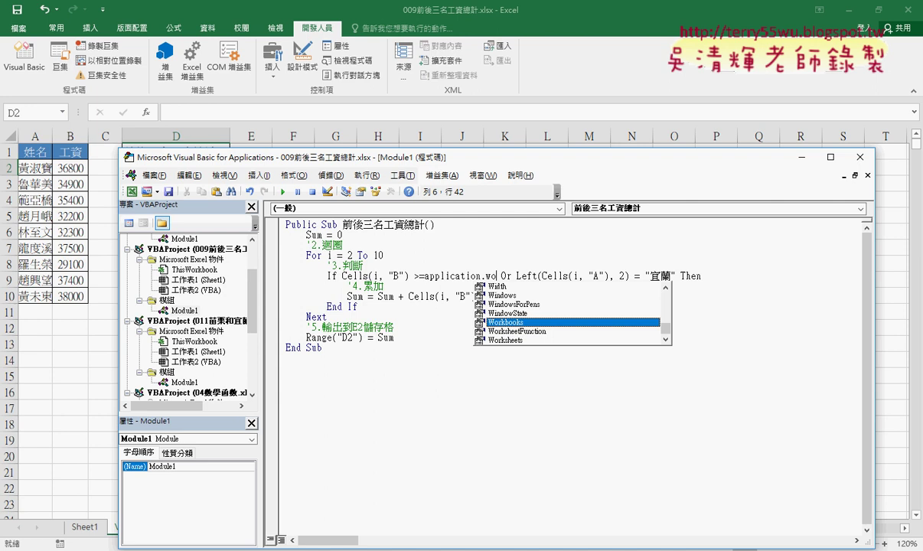
pyautogui.click(531, 332)
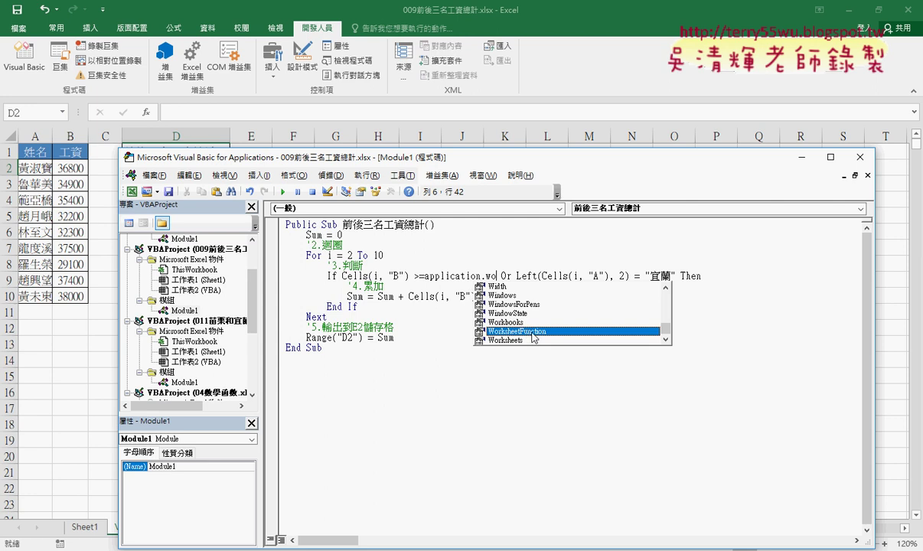
pyautogui.doubleClick(533, 337)
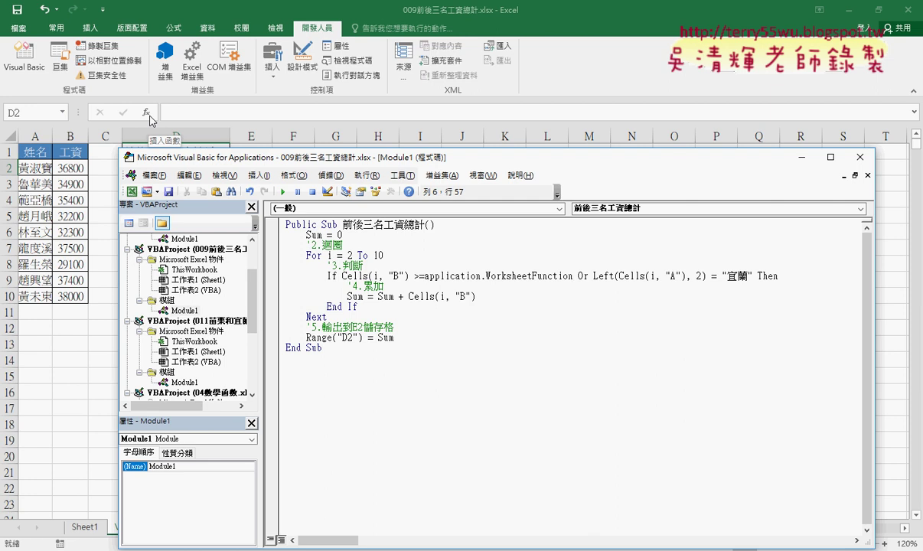
pyautogui.write('.')
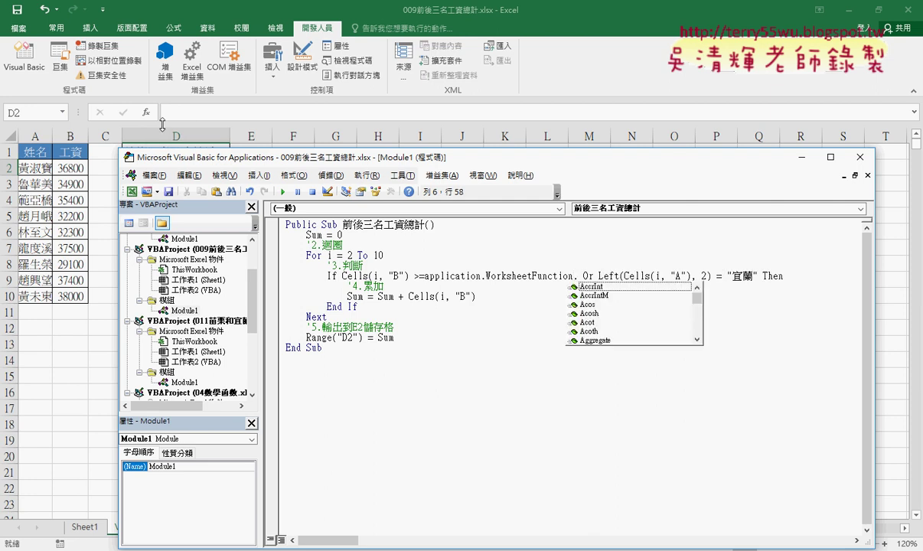
pyautogui.write('l')
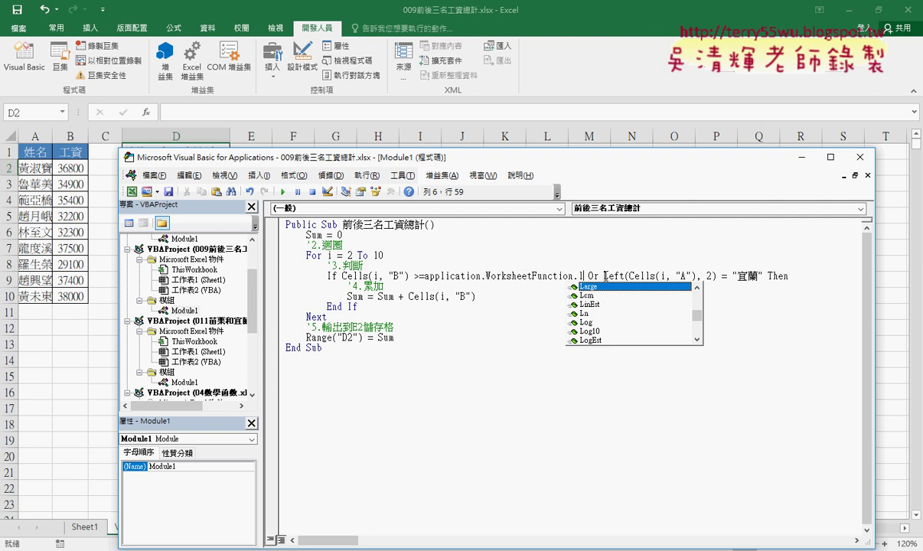
pyautogui.press('Tab')
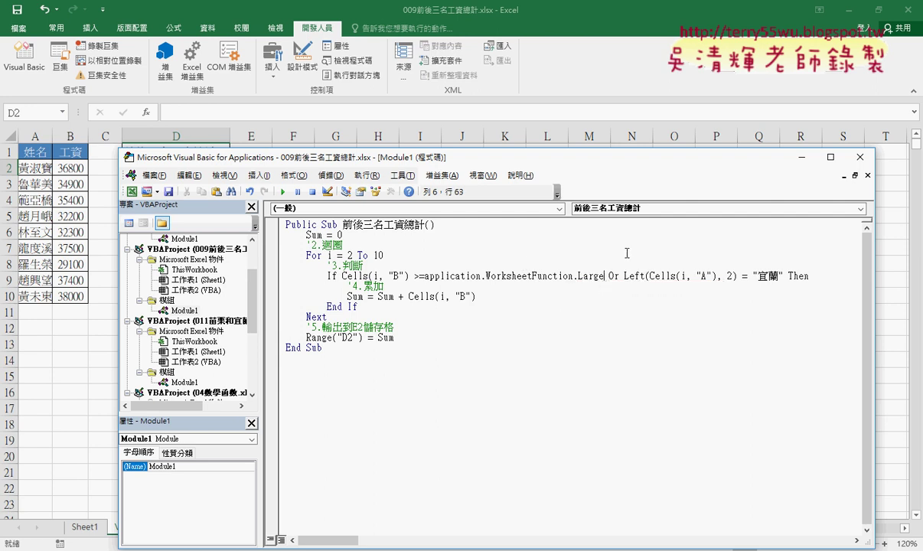
# - Give Large the arguments range("B2:B10") and 3 to compare each wage with the third-largest
pyautogui.write('(')
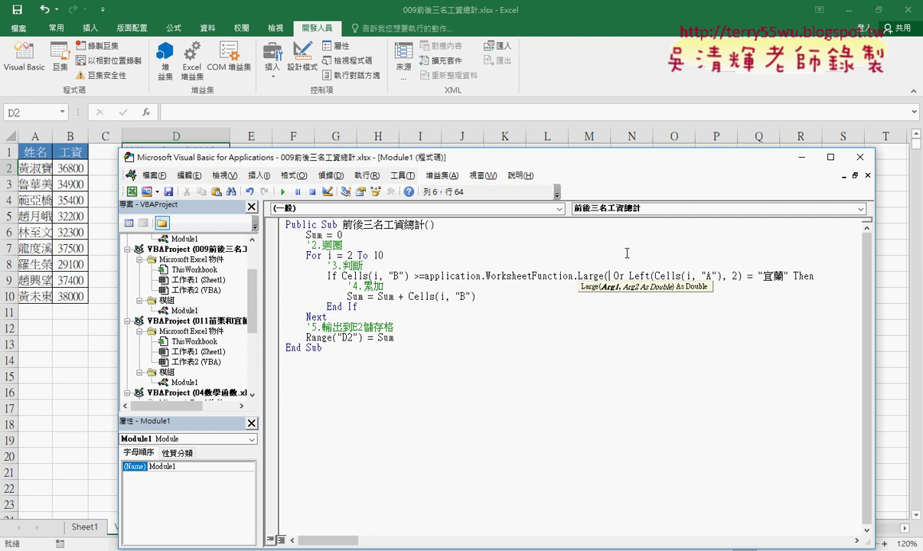
pyautogui.write('r')
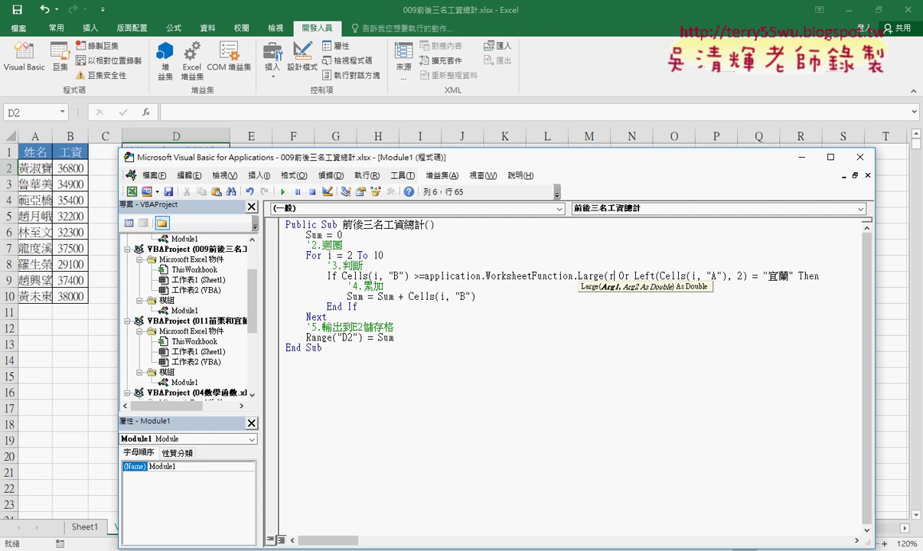
pyautogui.write('ang')
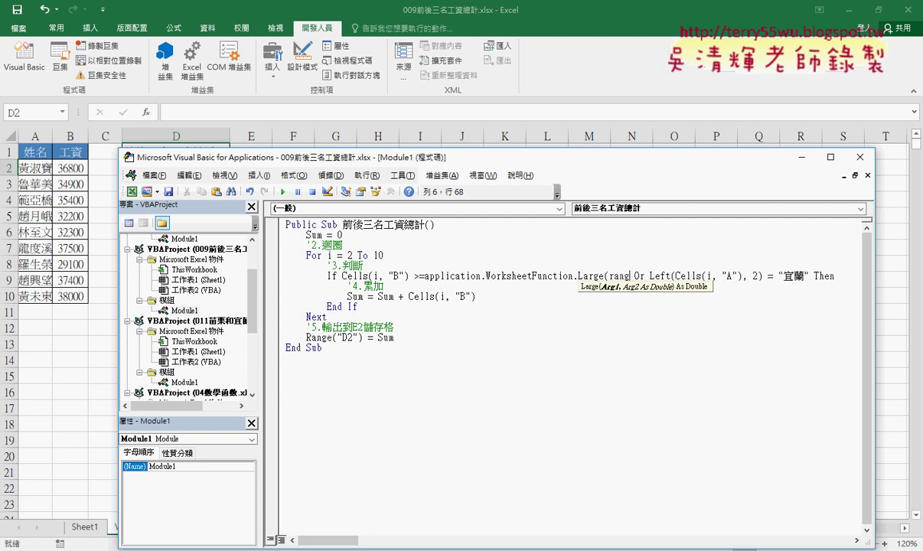
pyautogui.write('e(')
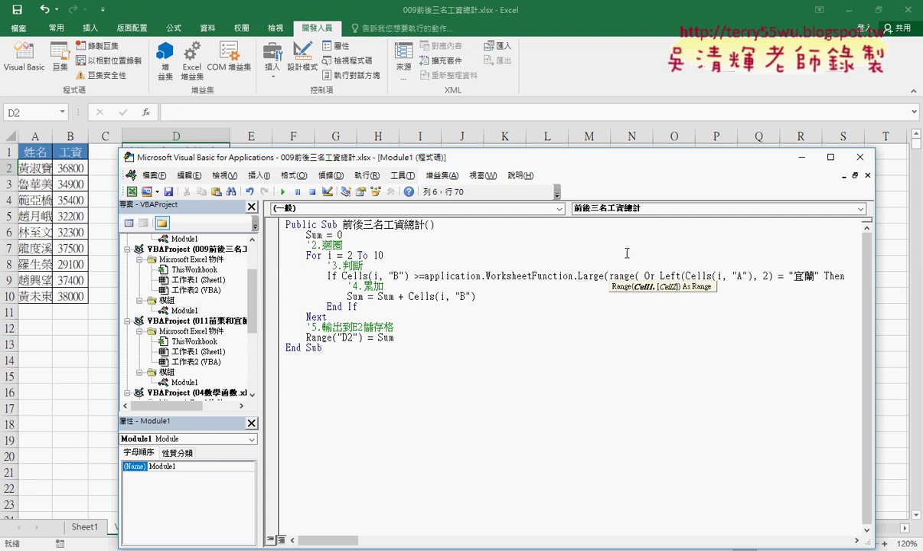
pyautogui.write('""')
pyautogui.press('Left')
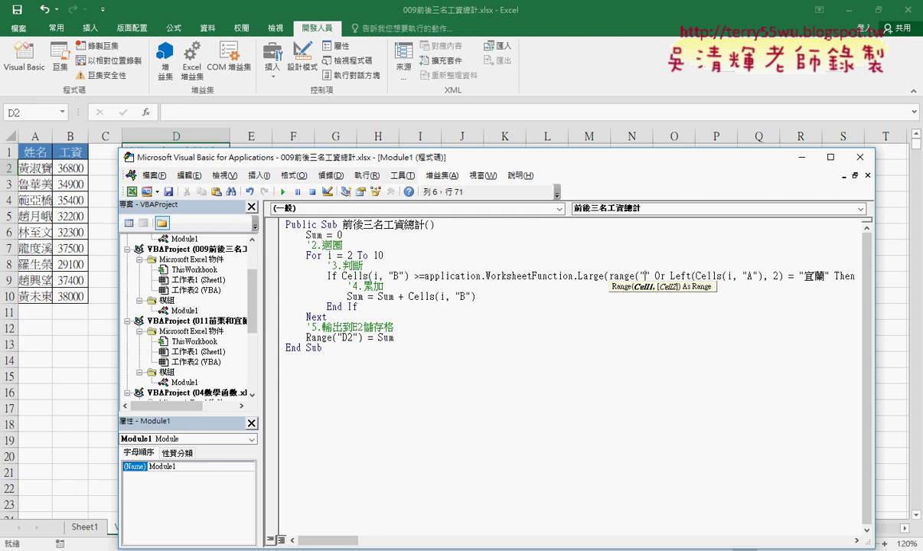
pyautogui.write('B')
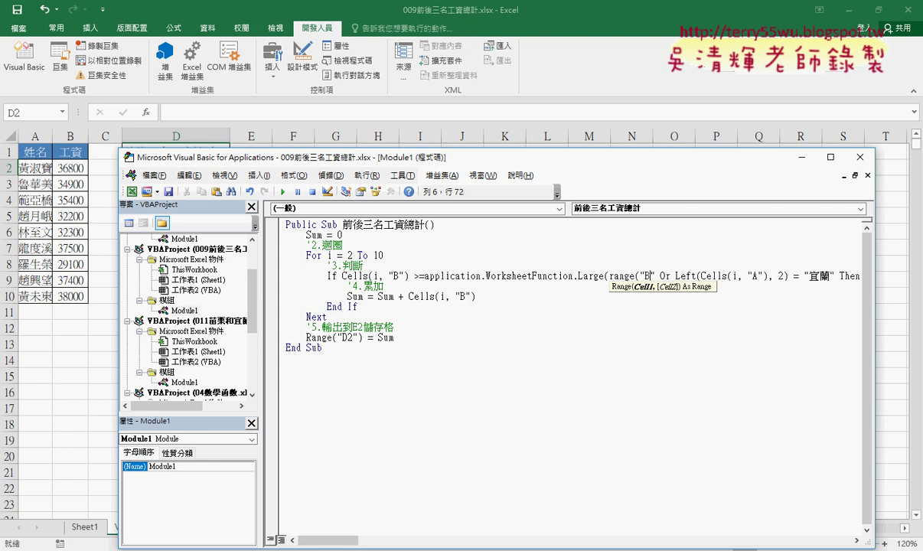
pyautogui.write('2')
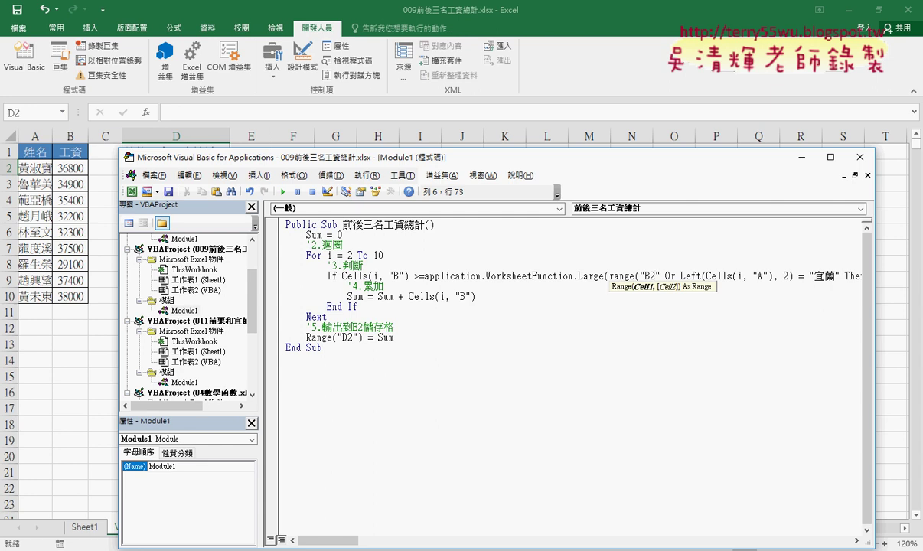
pyautogui.write(':')
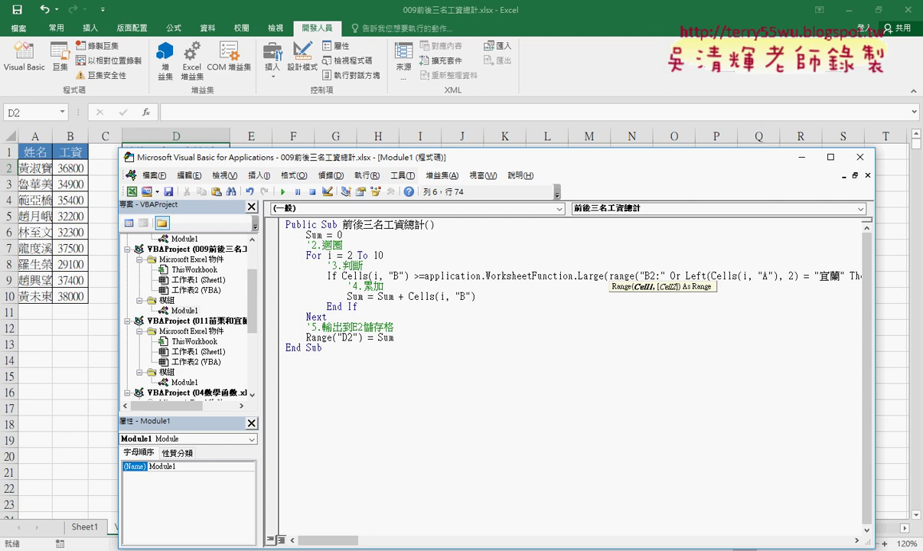
pyautogui.write('B10')
pyautogui.press('Right')
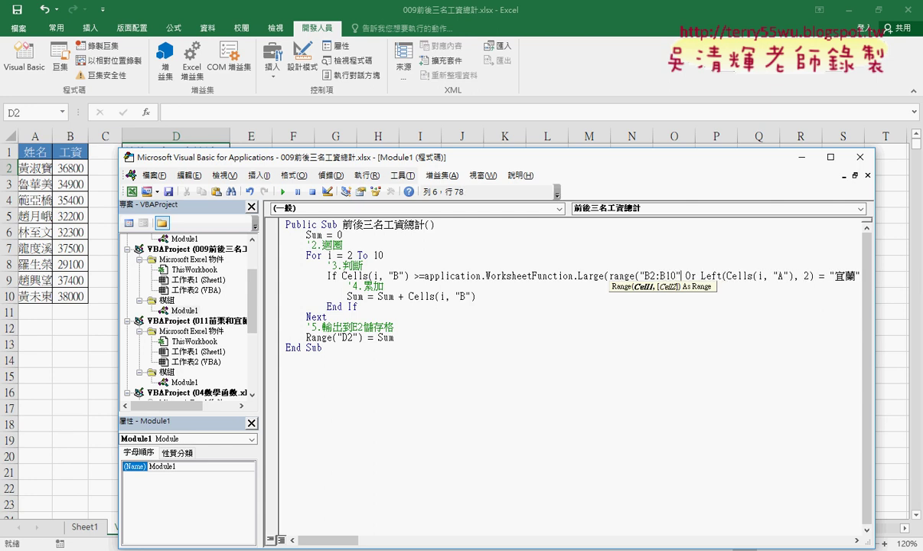
pyautogui.moveTo(609, 276); pyautogui.dragTo(680, 275)
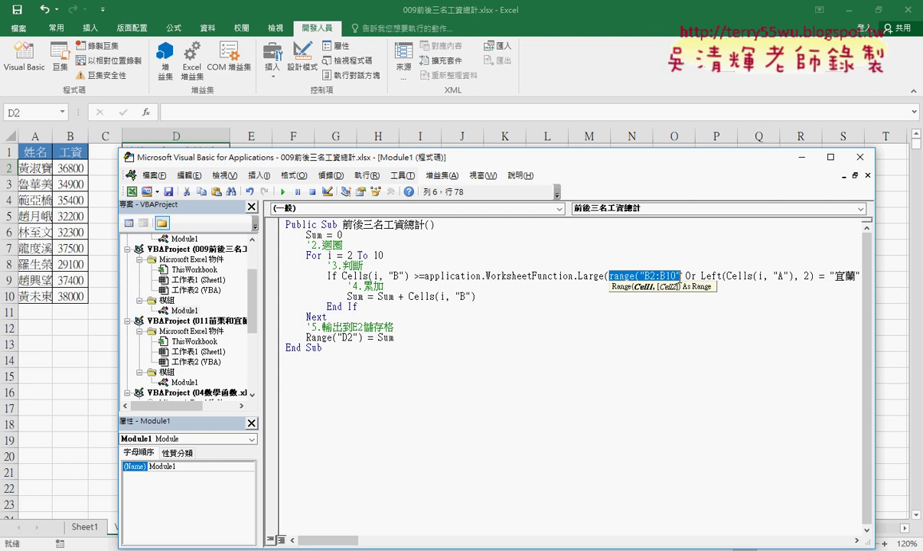
pyautogui.click(681, 274)
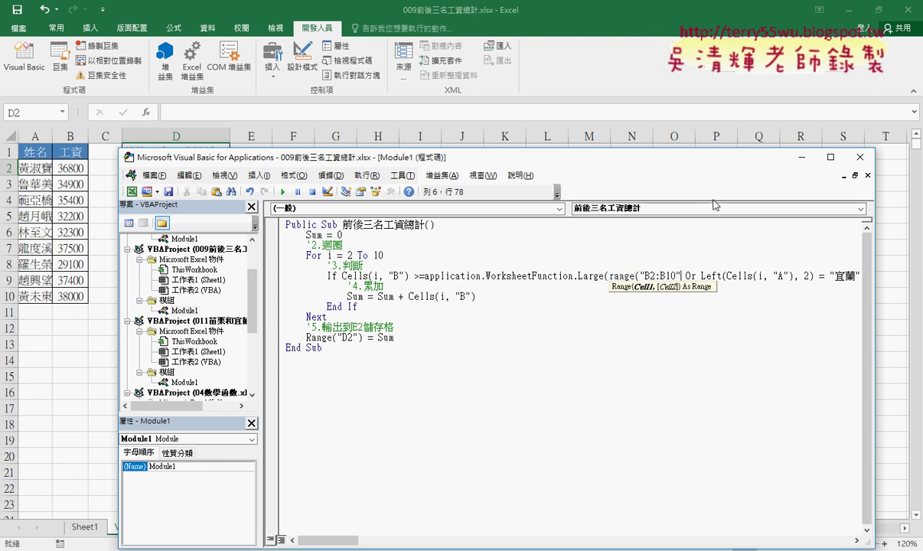
pyautogui.write(')')
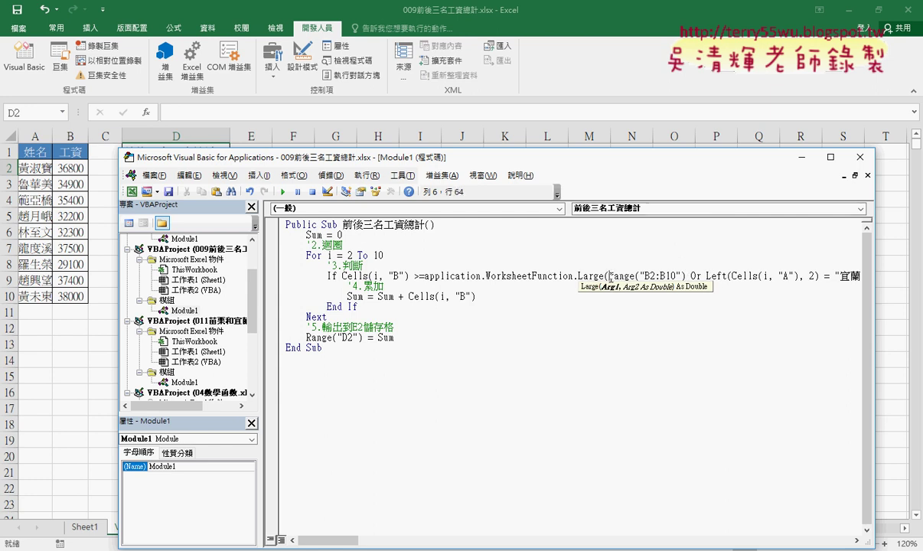
pyautogui.moveTo(609, 275); pyautogui.dragTo(687, 274)
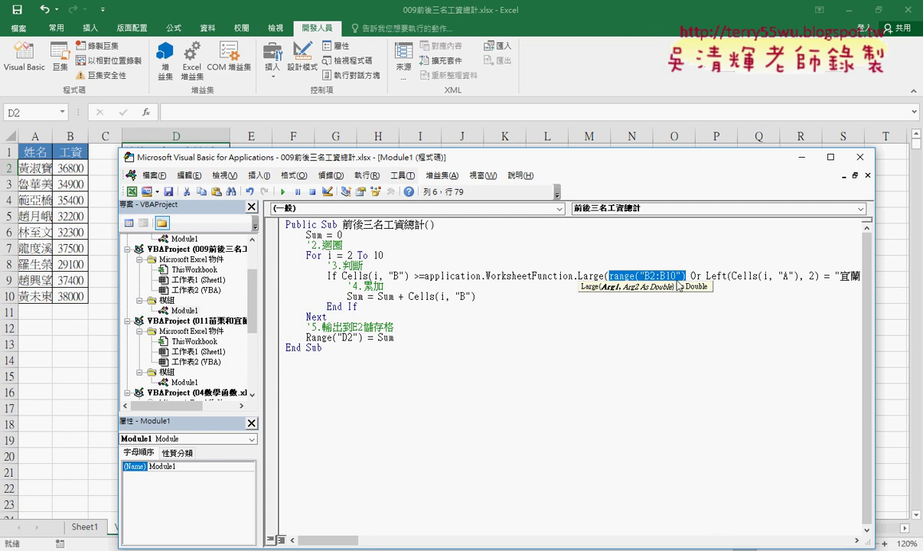
pyautogui.click(646, 273)
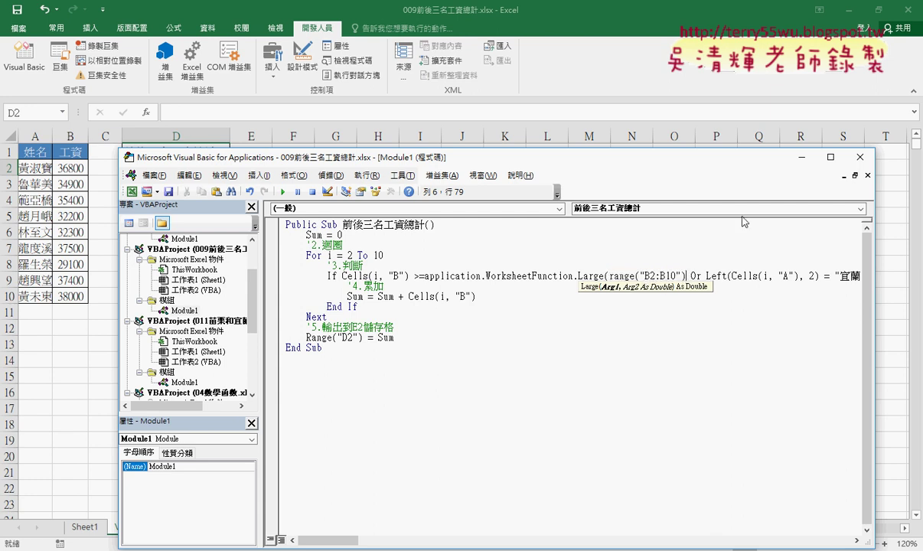
pyautogui.write(',')
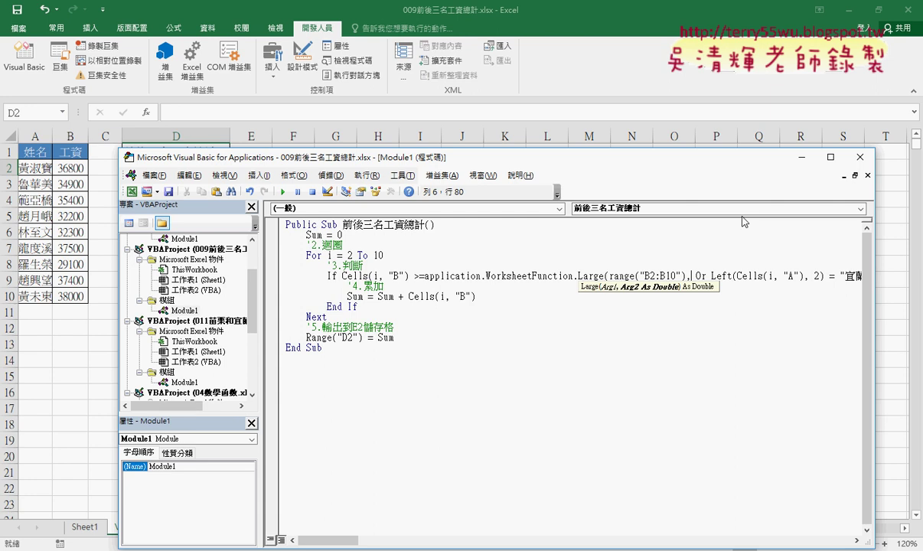
pyautogui.write('3')
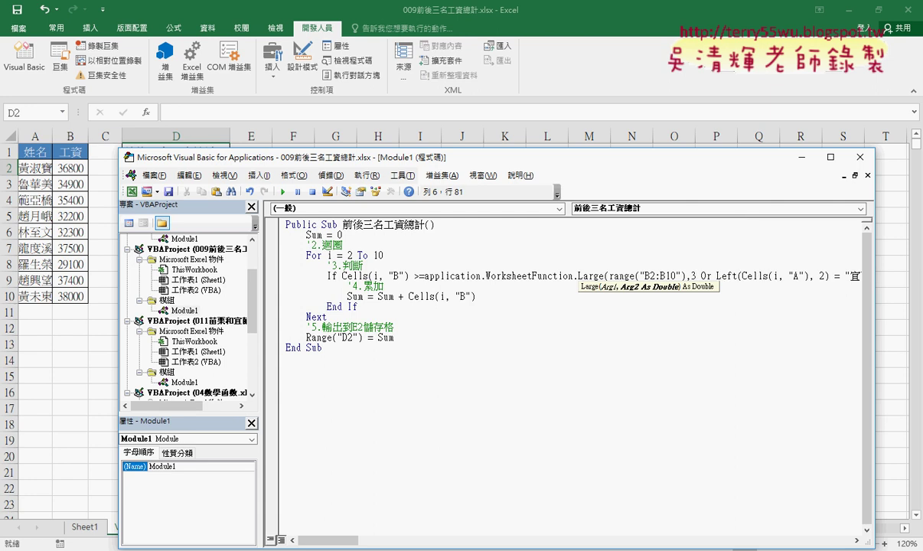
pyautogui.write(')')
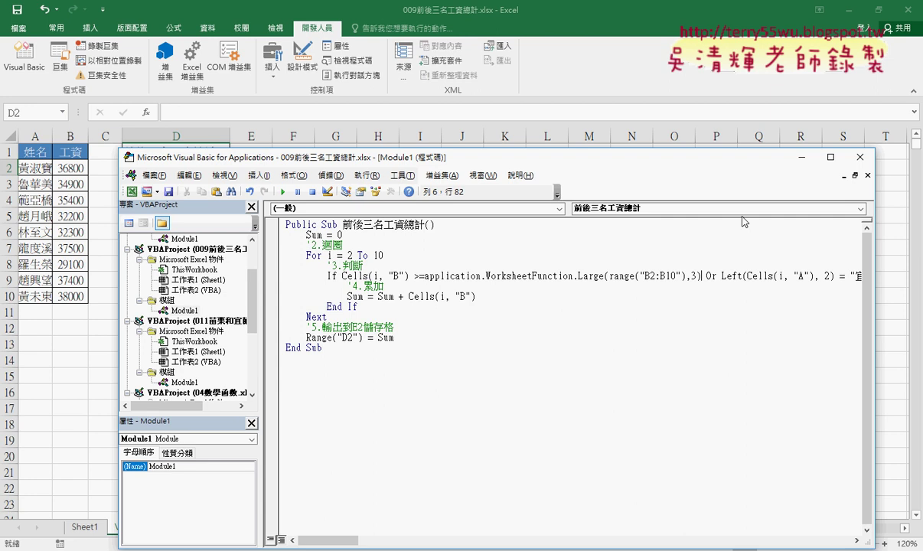
pyautogui.moveTo(424, 275); pyautogui.dragTo(482, 275)
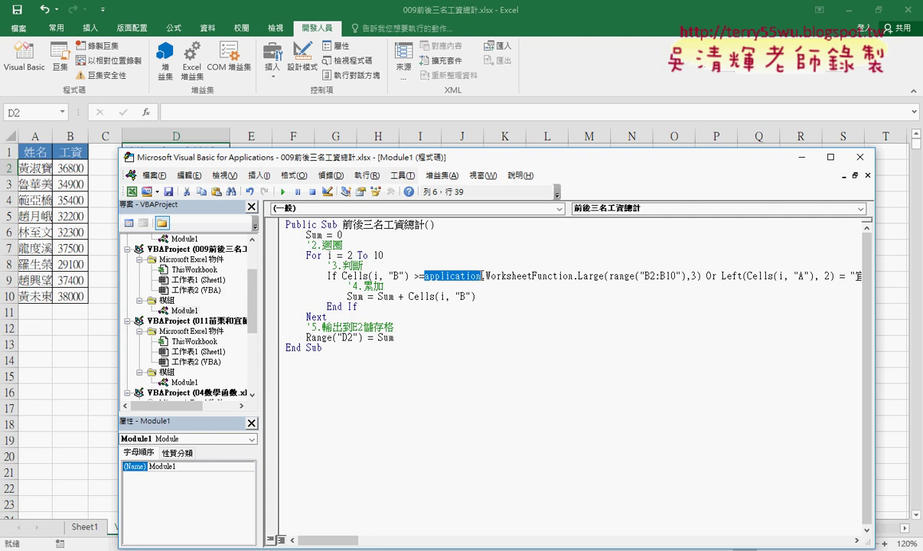
# - Commit the reformatted If line, then move and widen the editor to show it through 宜蘭" Then
pyautogui.click(505, 336)
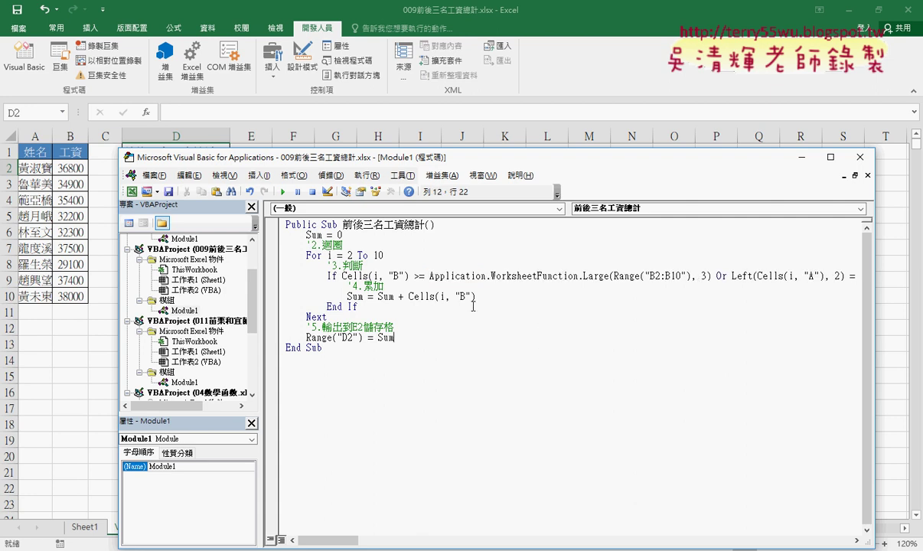
pyautogui.moveTo(342, 276); pyautogui.dragTo(410, 276)
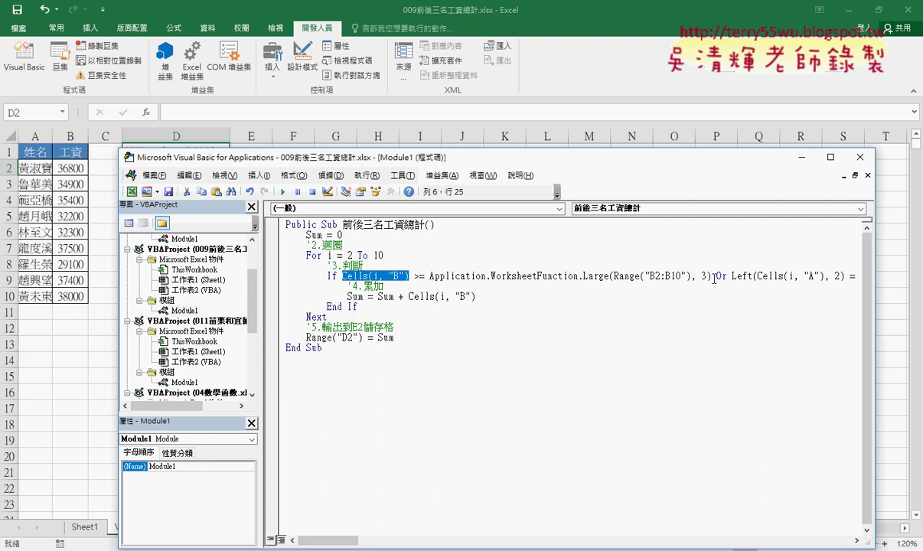
pyautogui.moveTo(712, 275); pyautogui.dragTo(429, 276)
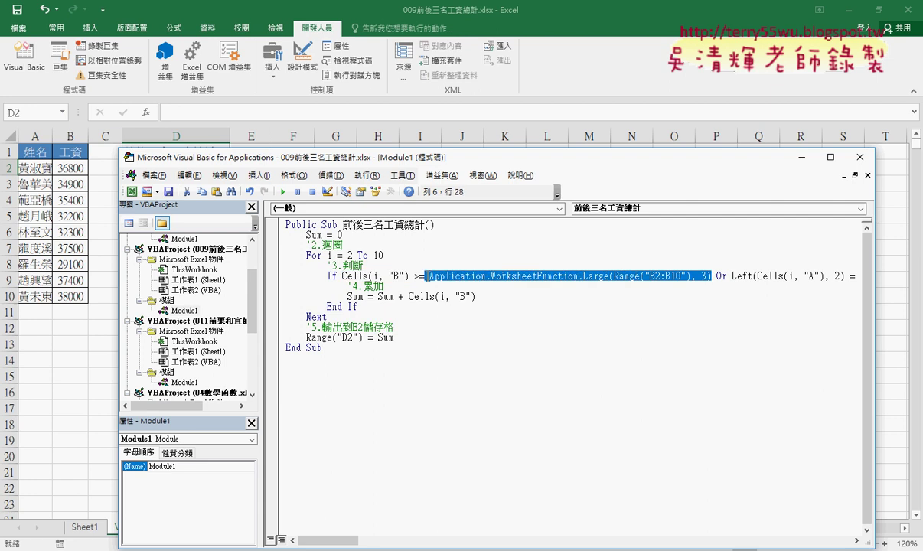
pyautogui.moveTo(414, 276); pyautogui.dragTo(712, 275)
pyautogui.moveTo(646, 156); pyautogui.dragTo(517, 123)
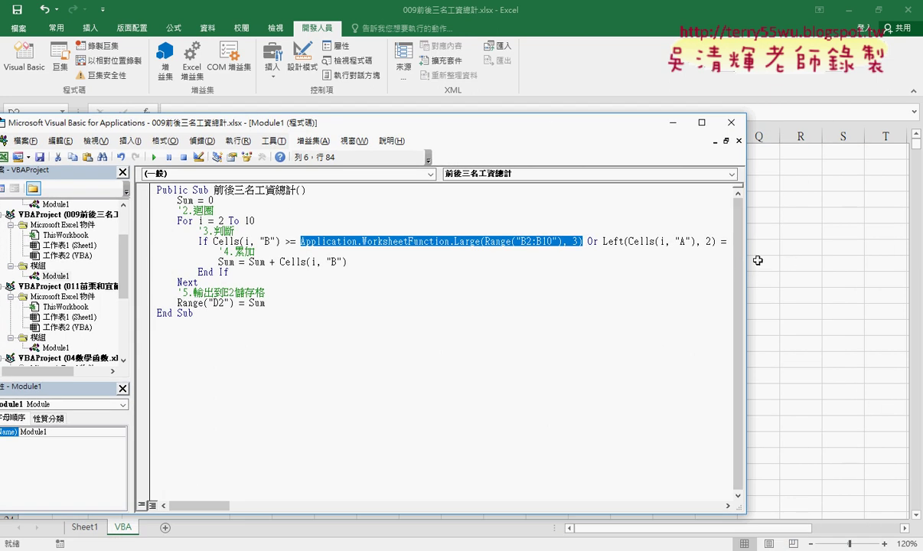
pyautogui.moveTo(746, 268); pyautogui.dragTo(872, 268)
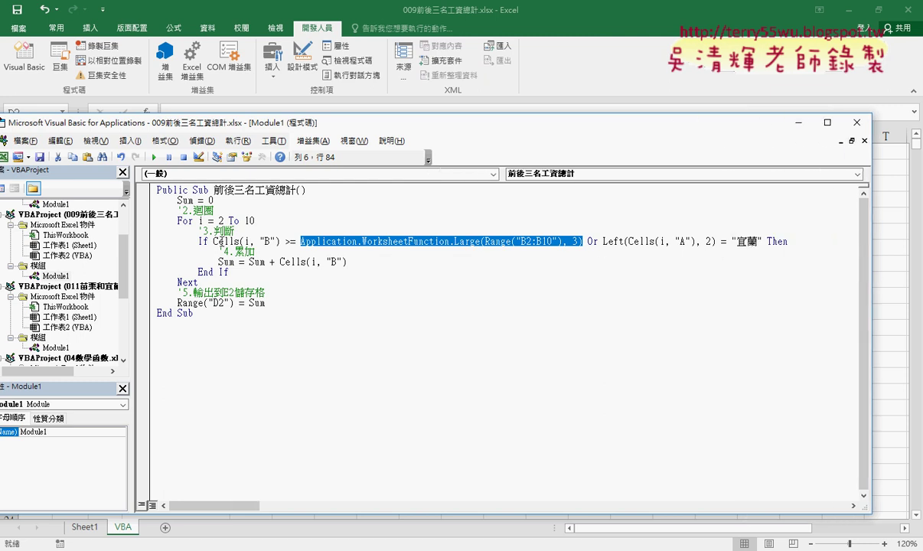
pyautogui.moveTo(213, 242); pyautogui.dragTo(546, 246)
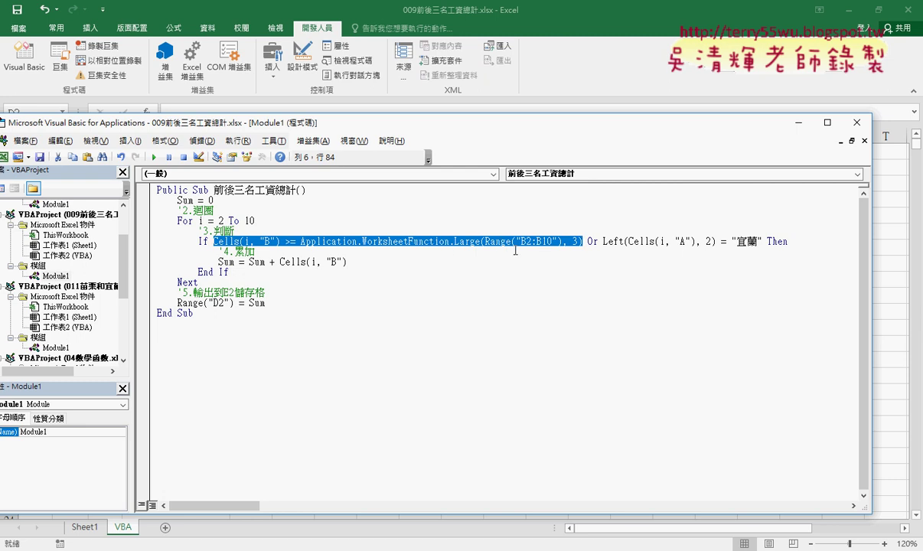
# - Paste the copied Large(Range("B2:B10"), 3) comparison over the Left(Cells(i,"A"),2)="宜蘭" condition
pyautogui.rightClick(479, 240)
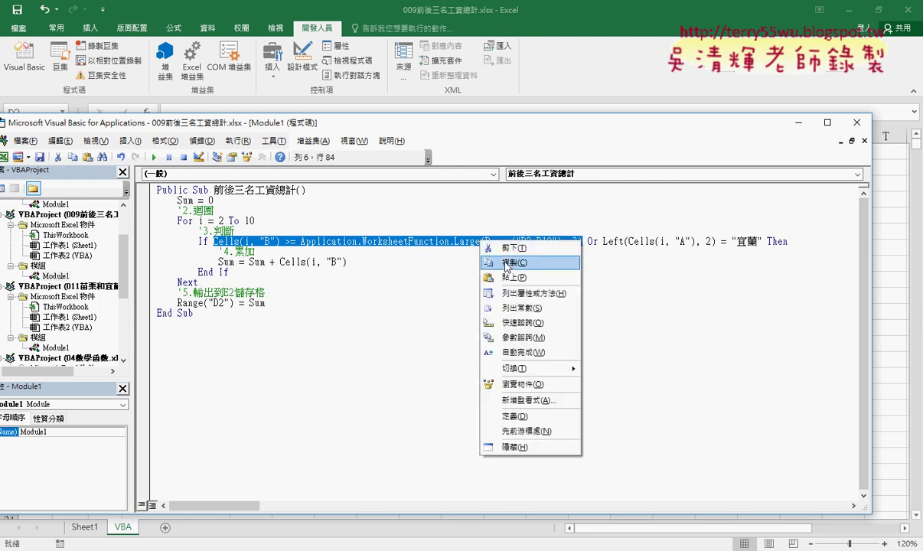
pyautogui.click(505, 264)
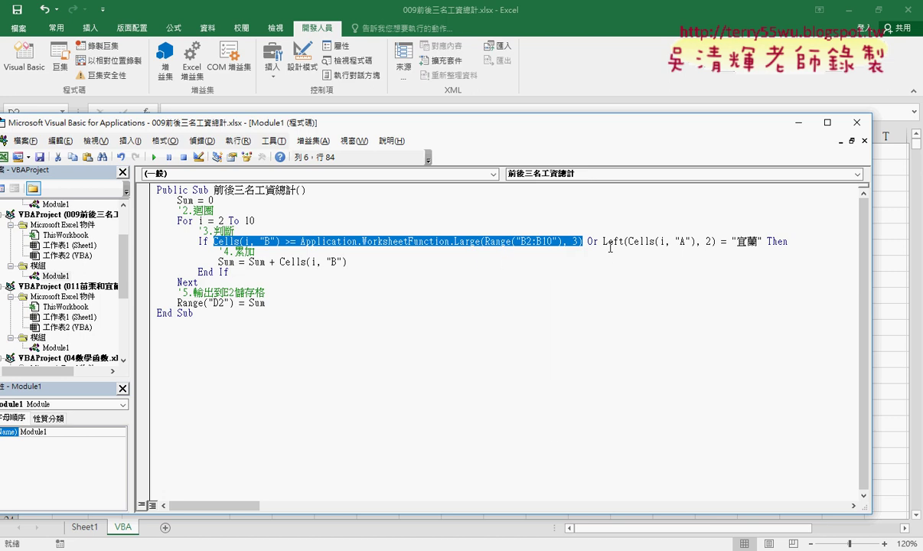
pyautogui.moveTo(603, 242); pyautogui.dragTo(763, 246)
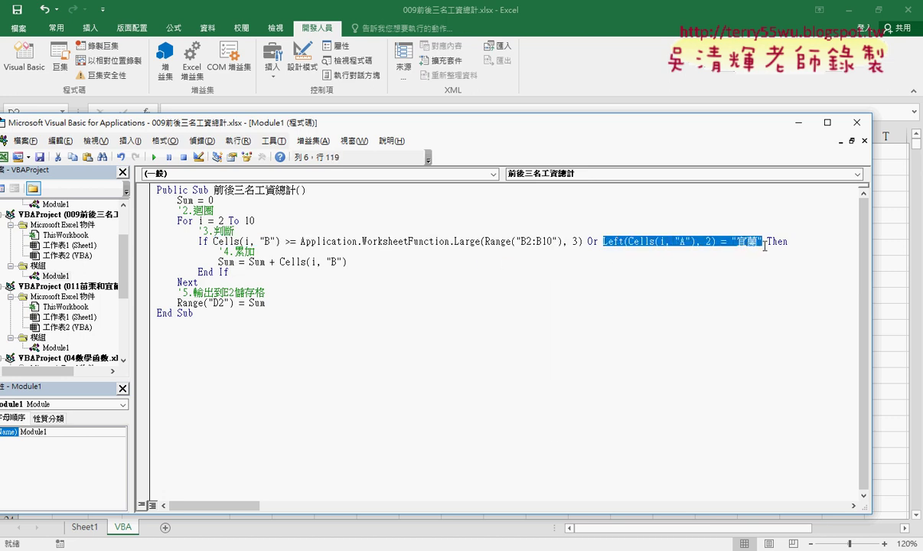
pyautogui.rightClick(706, 248)
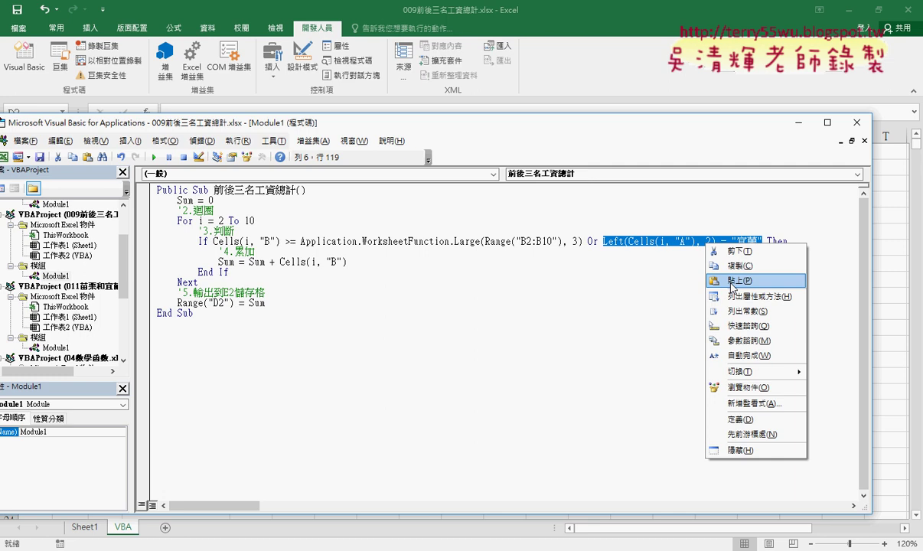
pyautogui.click(732, 281)
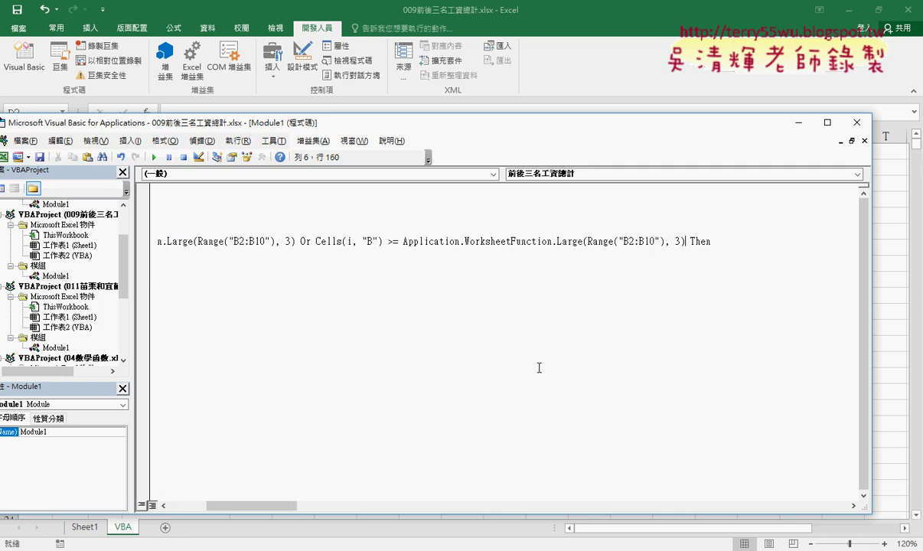
# - Turn the second comparison into Cells(i, "B") <= WorksheetFunction.Small(Range("B2:B10"), 3)
pyautogui.moveTo(388, 243); pyautogui.dragTo(393, 242)
pyautogui.write('<')
pyautogui.moveTo(557, 242); pyautogui.dragTo(583, 242)
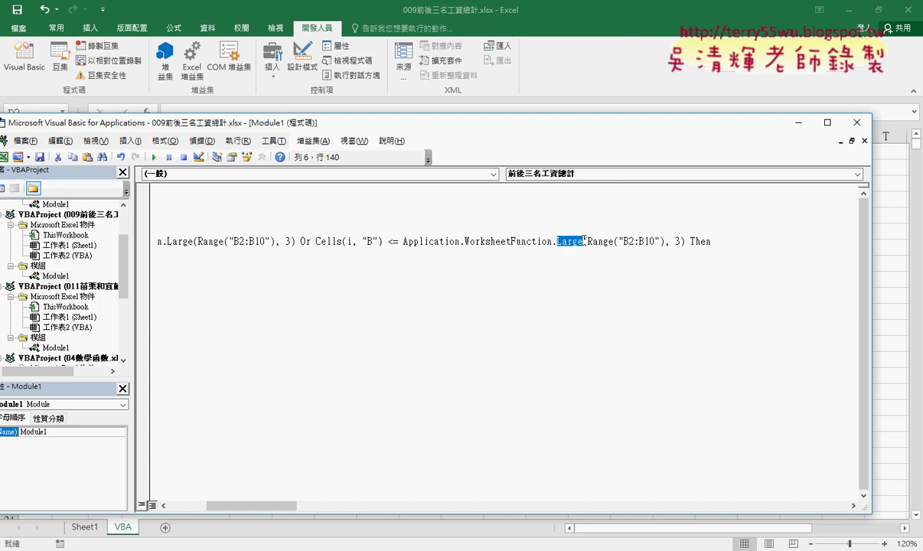
pyautogui.write('sm')
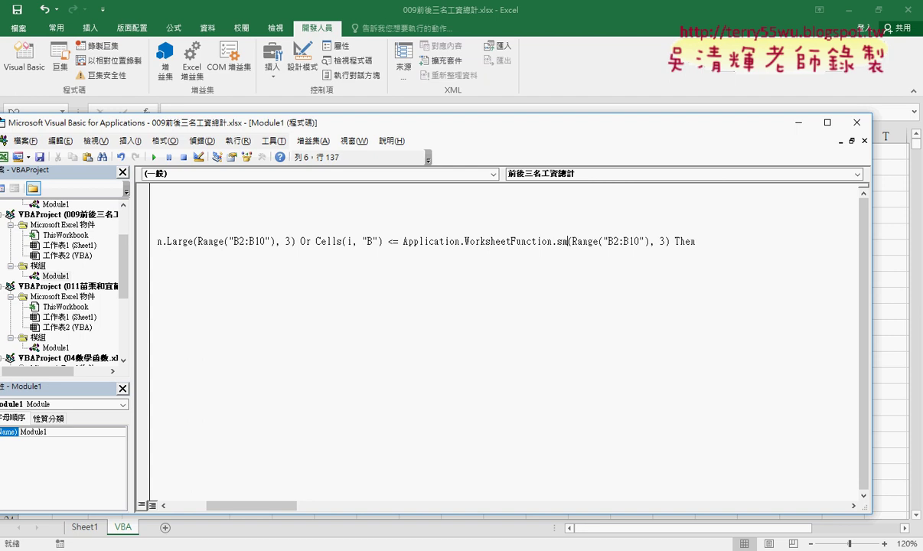
pyautogui.write('all')
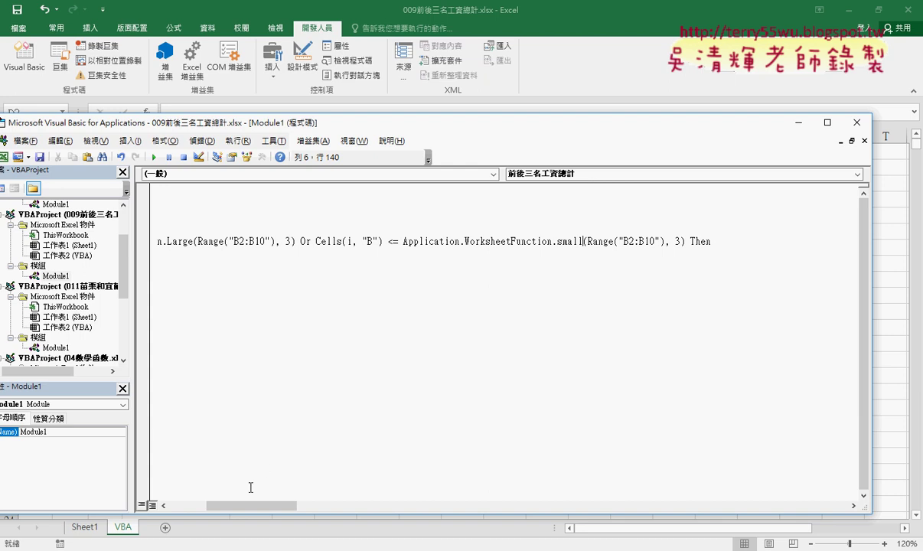
pyautogui.moveTo(244, 505); pyautogui.dragTo(207, 505)
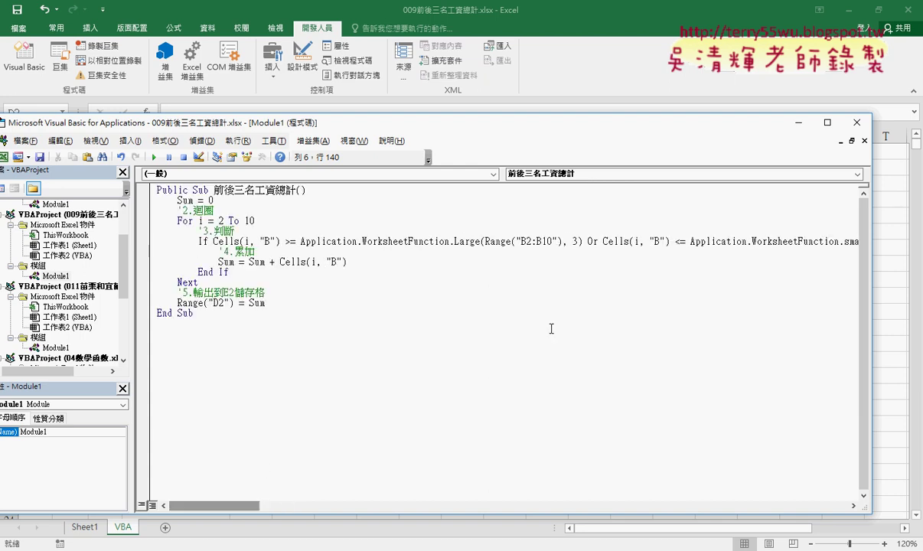
pyautogui.click(557, 290)
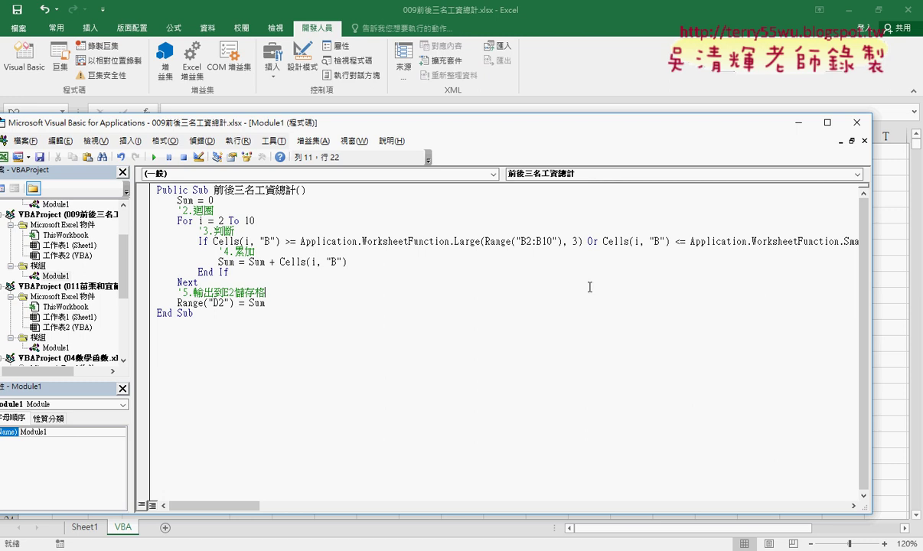
# - Break the If line after Or with a ' _' continuation and indent the second line
pyautogui.click(600, 242)
pyautogui.write('_')
pyautogui.press('Return')
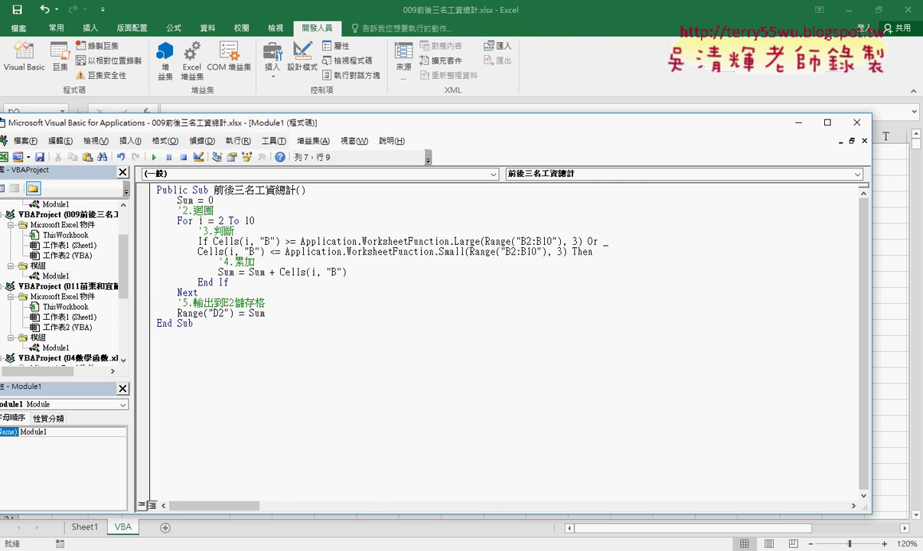
pyautogui.press('Tab')
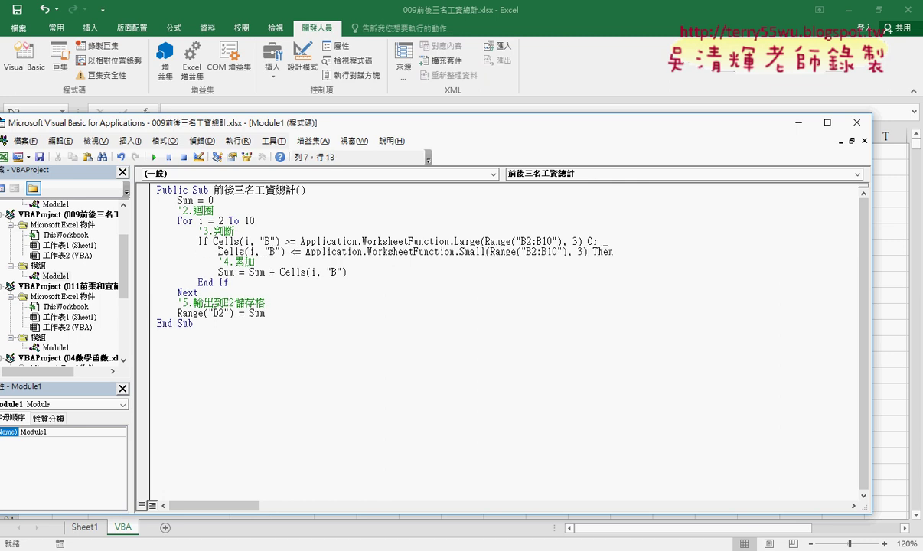
# - Highlight the >= Large and <= Small tests, then move the code window to reveal the wage sheet
pyautogui.click(604, 241)
pyautogui.click(571, 392)
pyautogui.doubleClick(290, 241)
pyautogui.moveTo(454, 242); pyautogui.dragTo(562, 242)
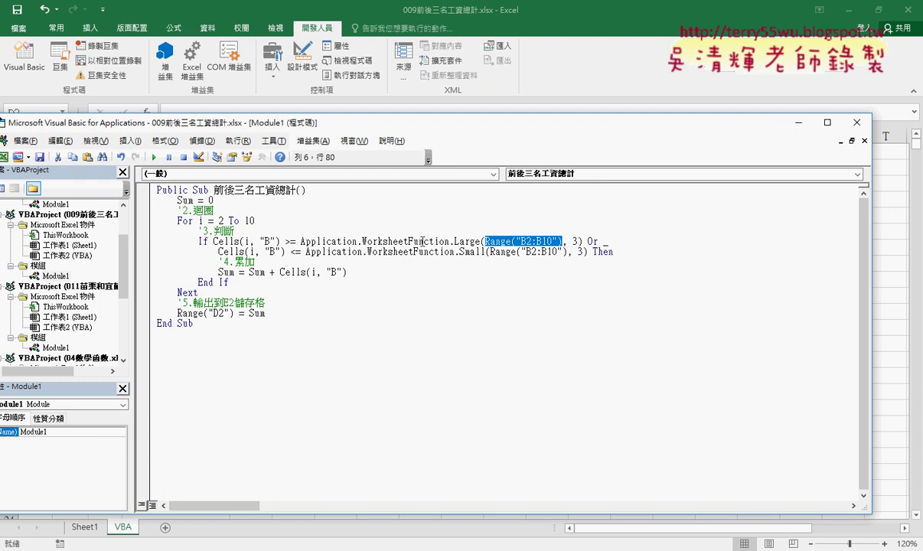
pyautogui.moveTo(302, 251); pyautogui.dragTo(291, 252)
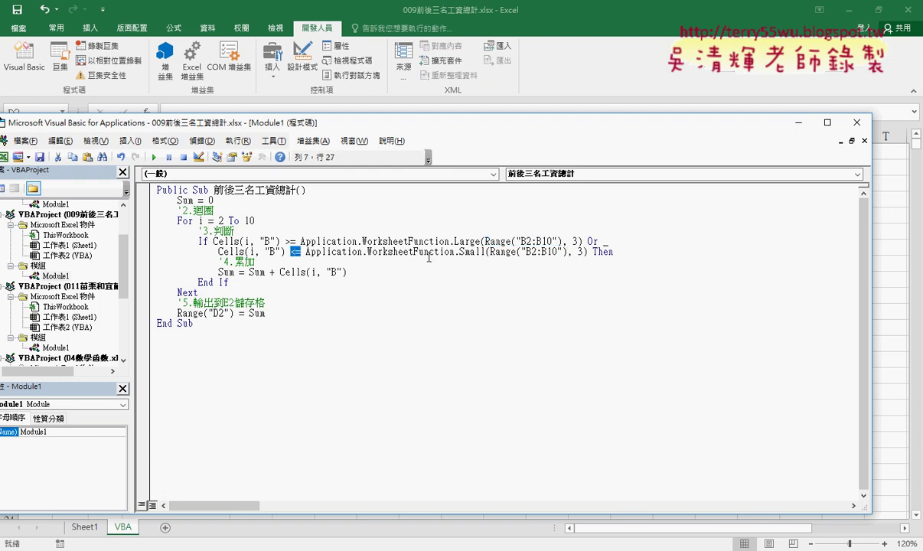
pyautogui.click(476, 252)
pyautogui.moveTo(587, 252); pyautogui.dragTo(302, 252)
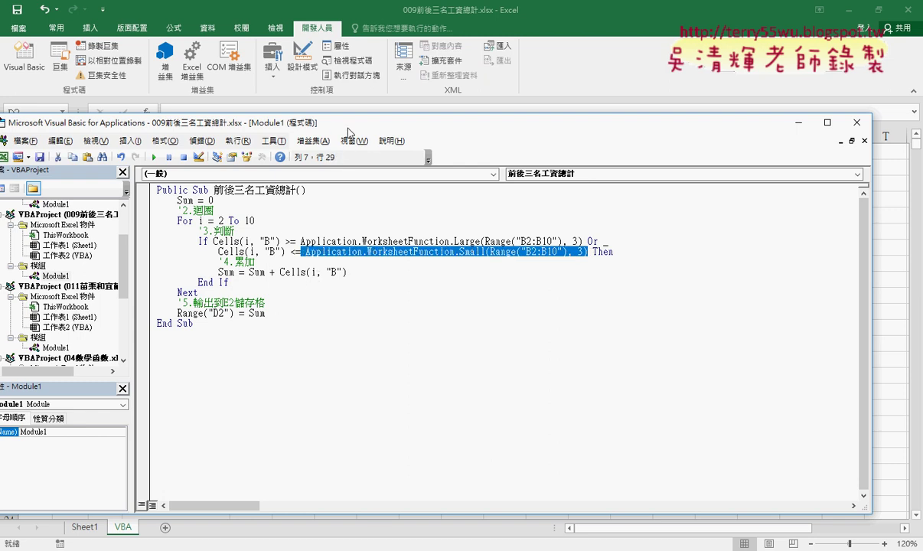
pyautogui.moveTo(350, 127); pyautogui.dragTo(590, 87)
# - Run the macro to fill D2 with 206500, check Sheet1's sorted wages, then return to the code
pyautogui.click(549, 231)
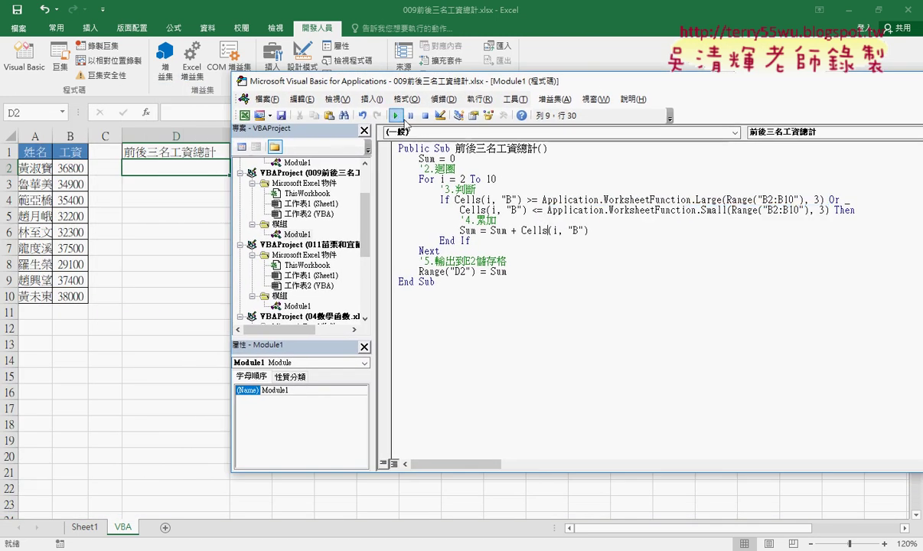
pyautogui.click(396, 117)
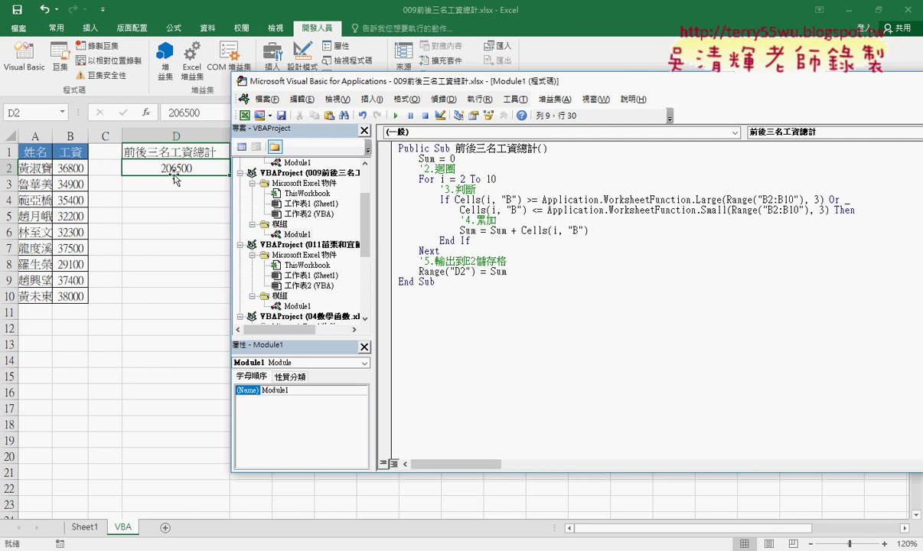
pyautogui.click(84, 527)
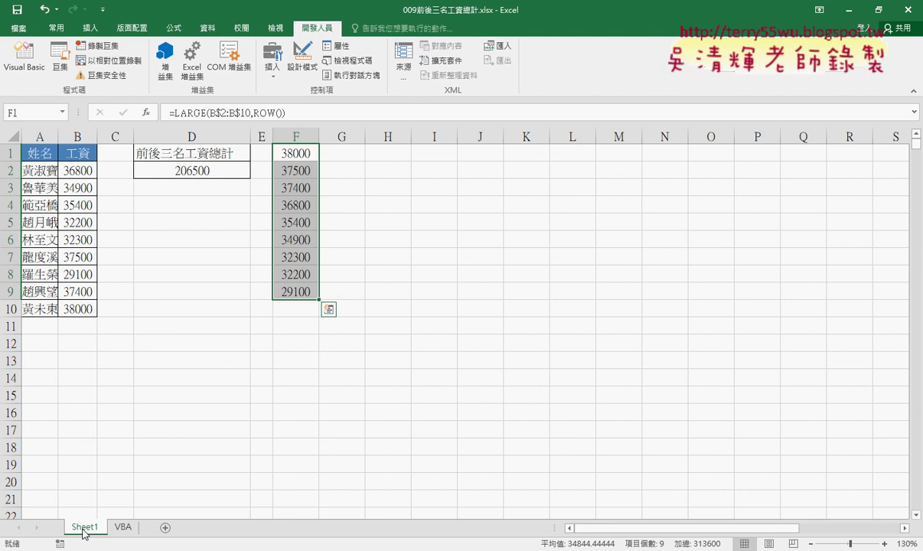
pyautogui.click(120, 528)
pyautogui.moveTo(203, 547)
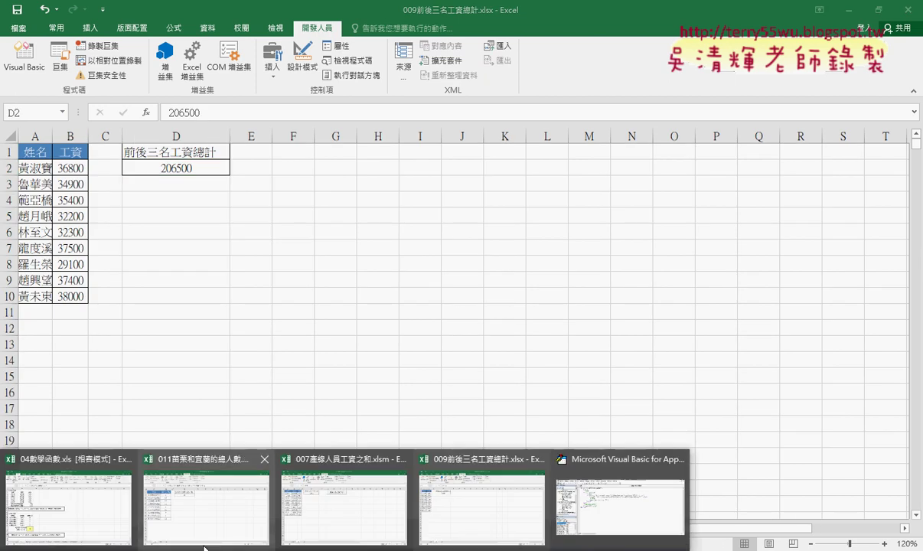
pyautogui.click(570, 468)
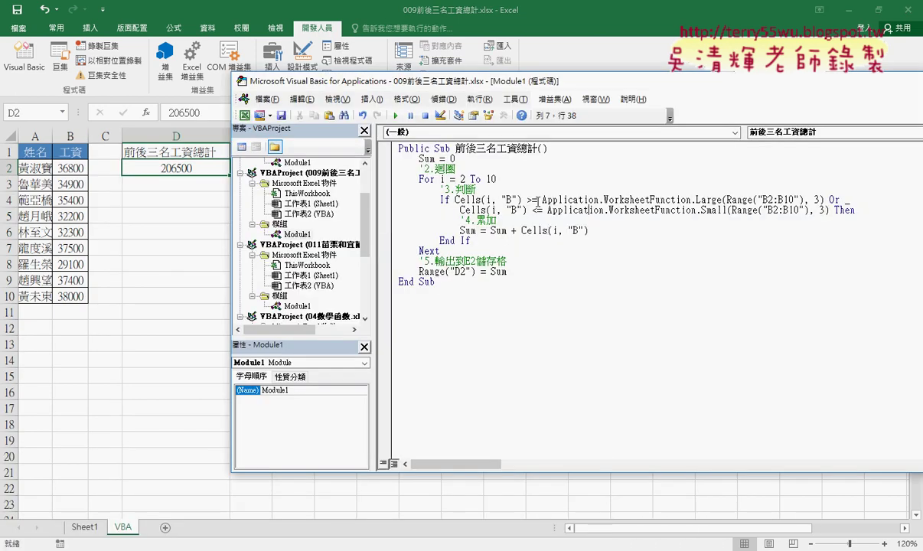
# - Emphasize the WorksheetFunction.Large expression in the first test with on-screen annotations
pyautogui.moveTo(541, 199); pyautogui.dragTo(824, 199)
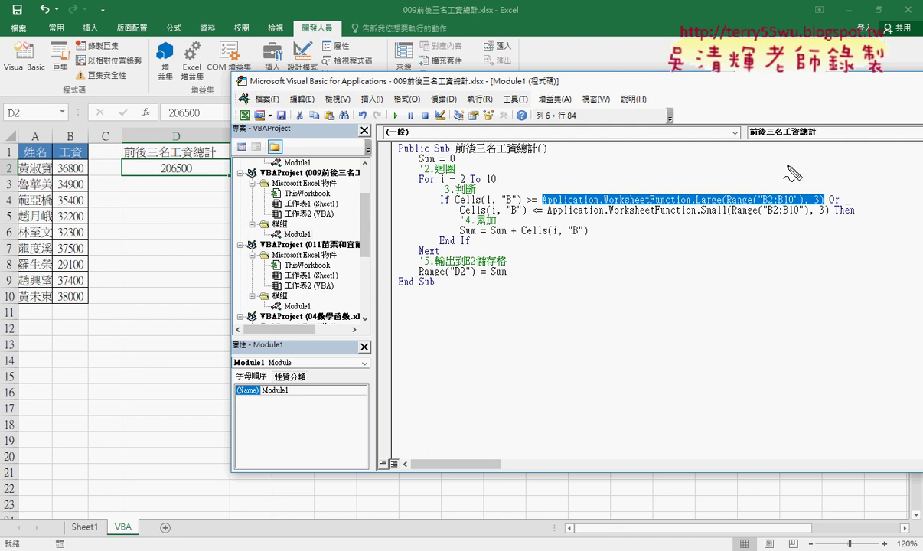
pyautogui.moveTo(544, 207); pyautogui.dragTo(686, 204)
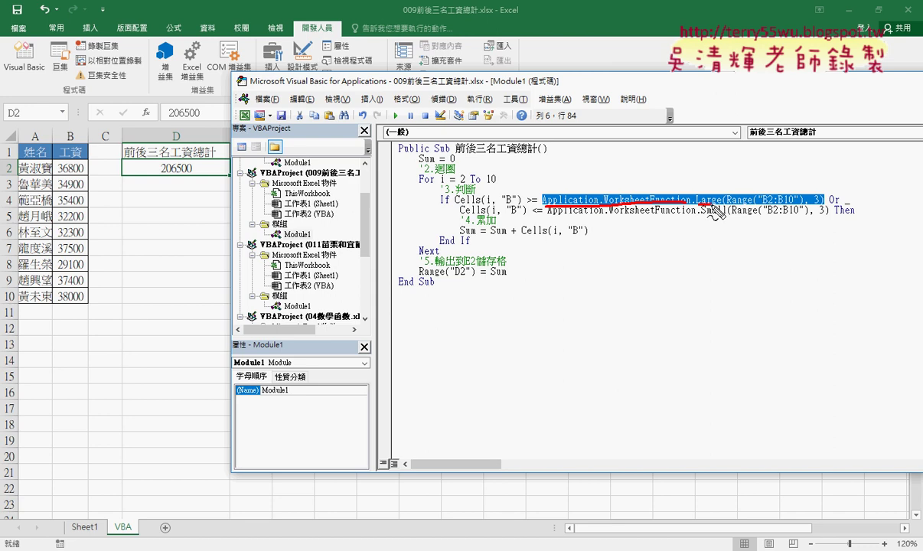
pyautogui.moveTo(687, 205); pyautogui.dragTo(797, 205)
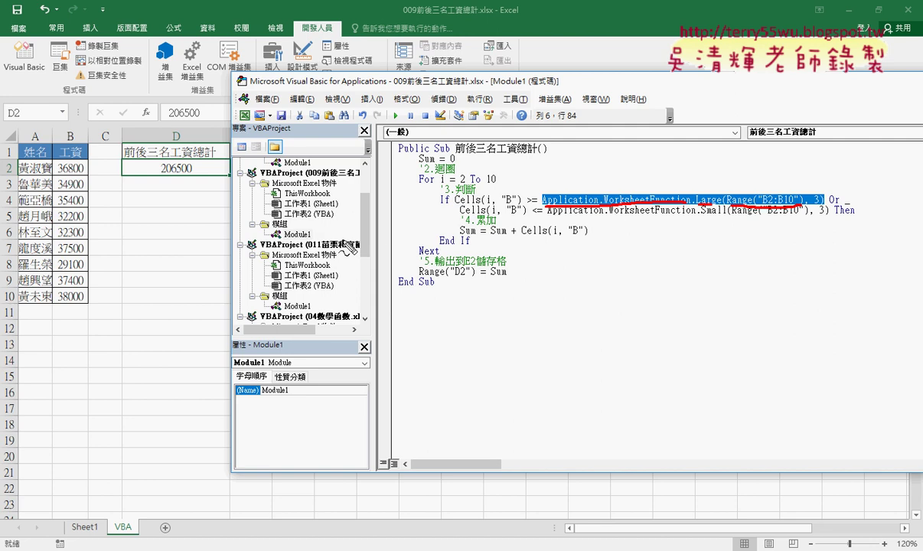
pyautogui.press('Escape')
# - Inspect D2's SUMIF formula and its LARGE arguments on Sheet1, then return to the VBA editor
pyautogui.click(86, 527)
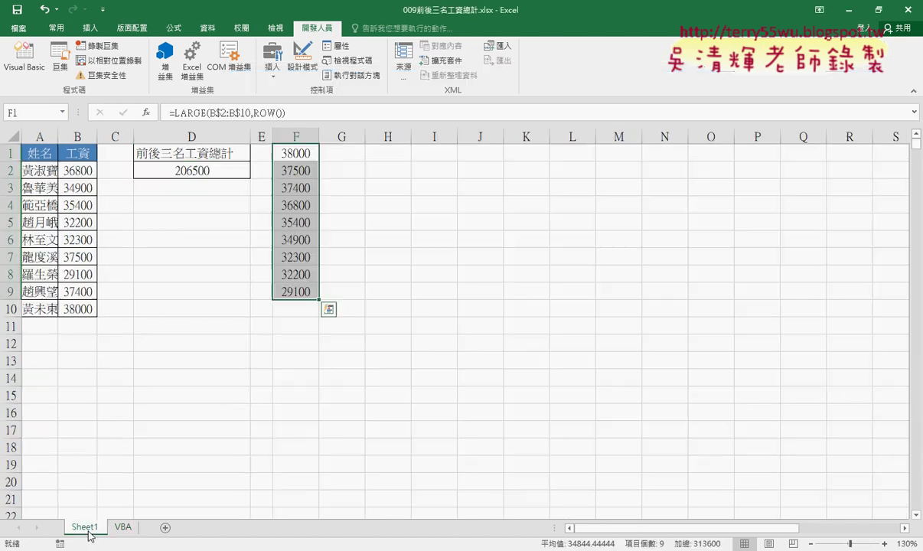
pyautogui.click(185, 164)
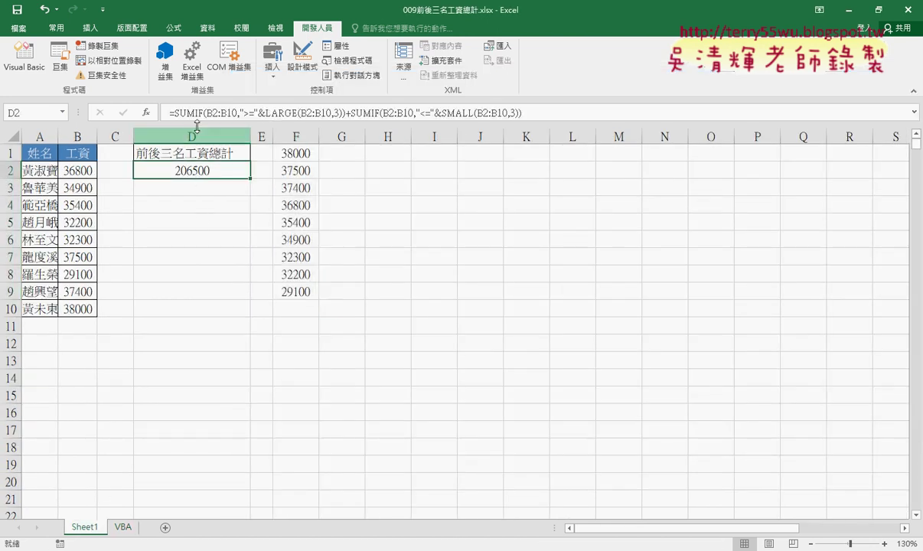
pyautogui.click(259, 112)
pyautogui.click(146, 113)
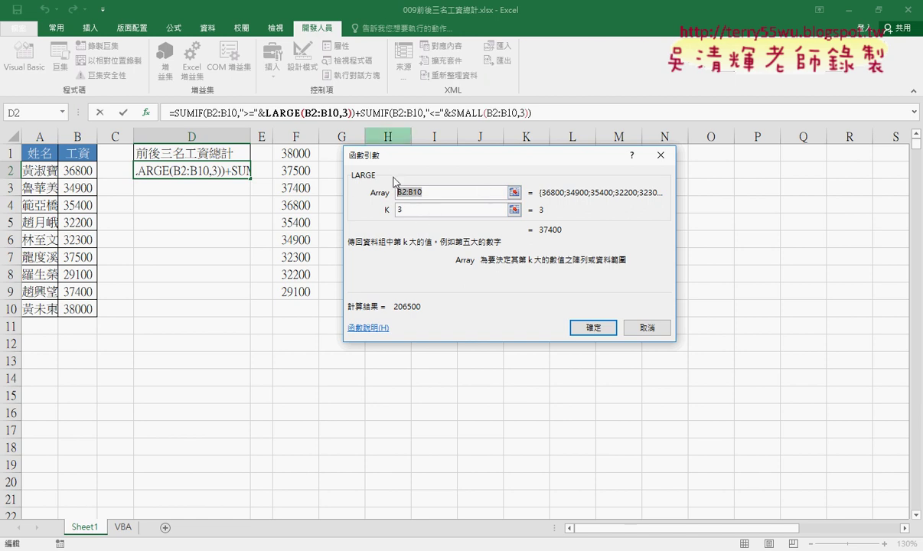
pyautogui.click(647, 327)
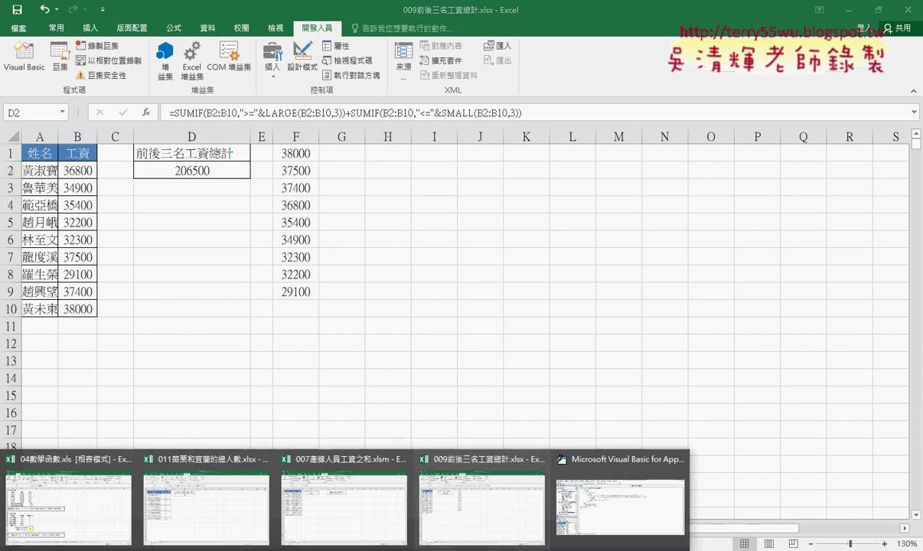
pyautogui.click(560, 479)
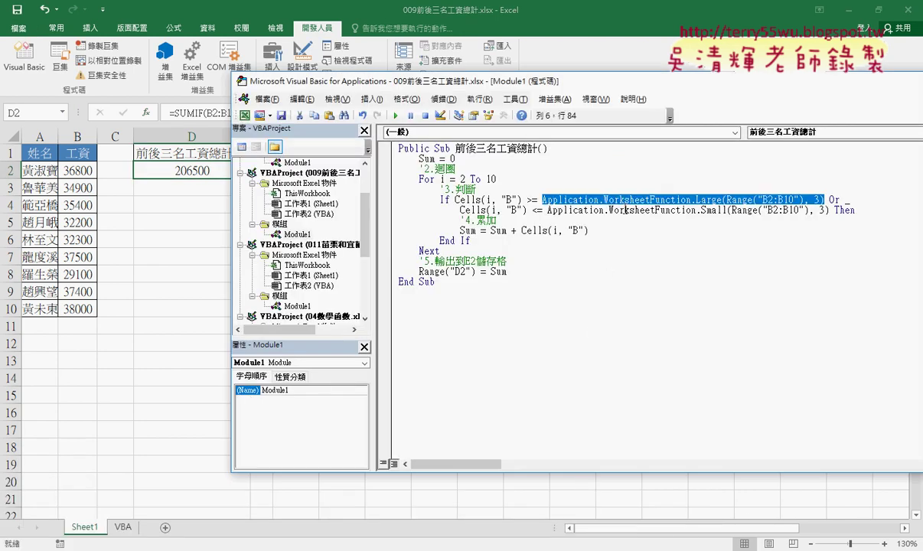
pyautogui.click(587, 199)
pyautogui.moveTo(727, 200); pyautogui.dragTo(804, 199)
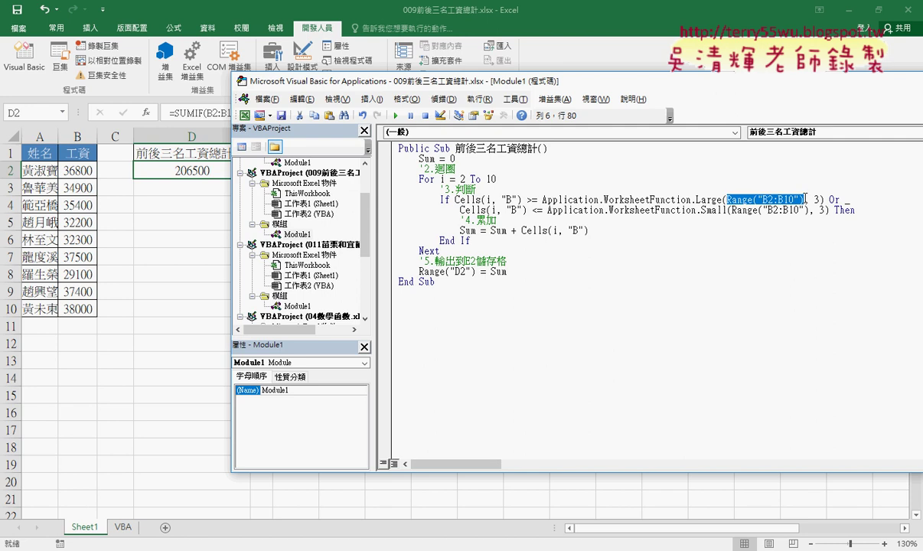